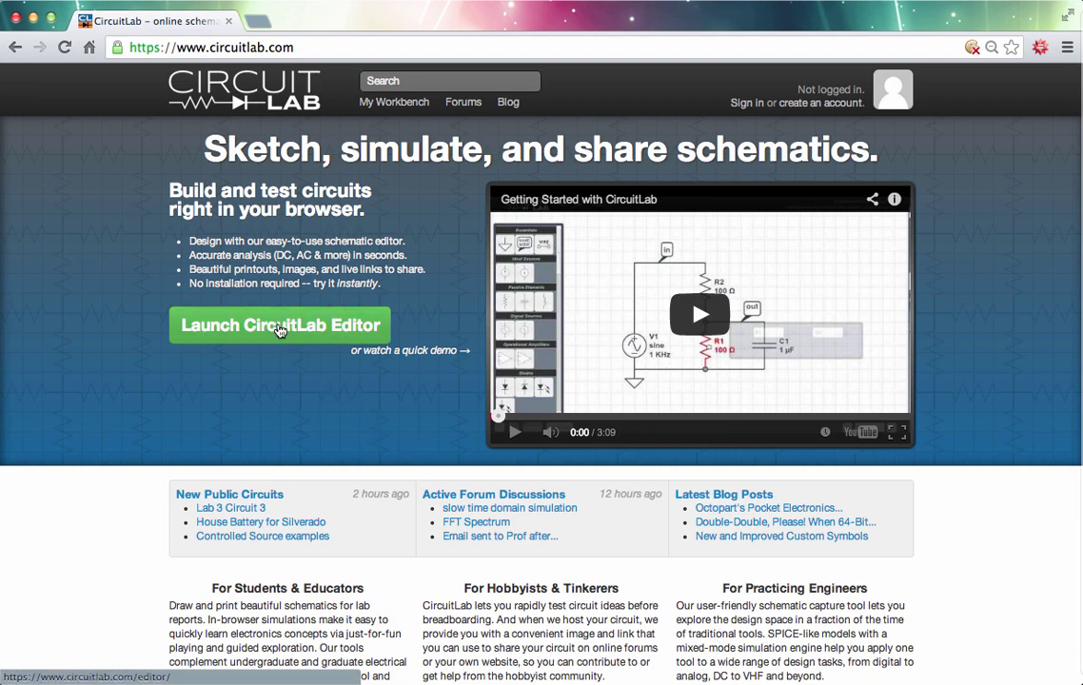
- Launch the circuit editor, dismiss the preview notice, and place a 6 V voltage source on the empty schematic
left_click(278, 327)
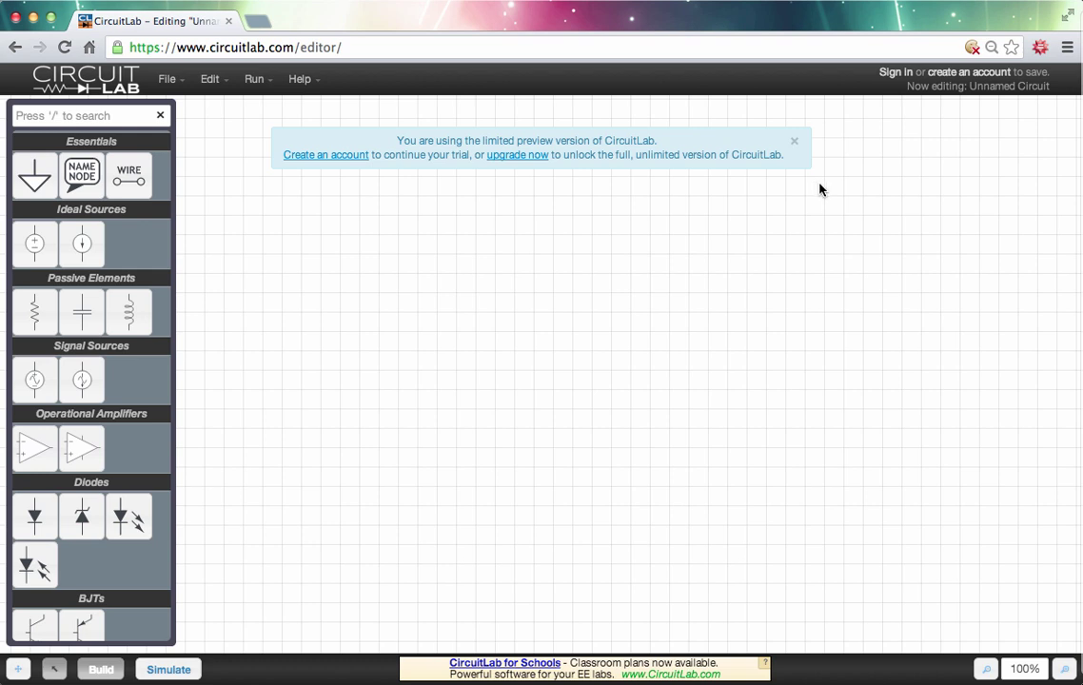
left_click(796, 143)
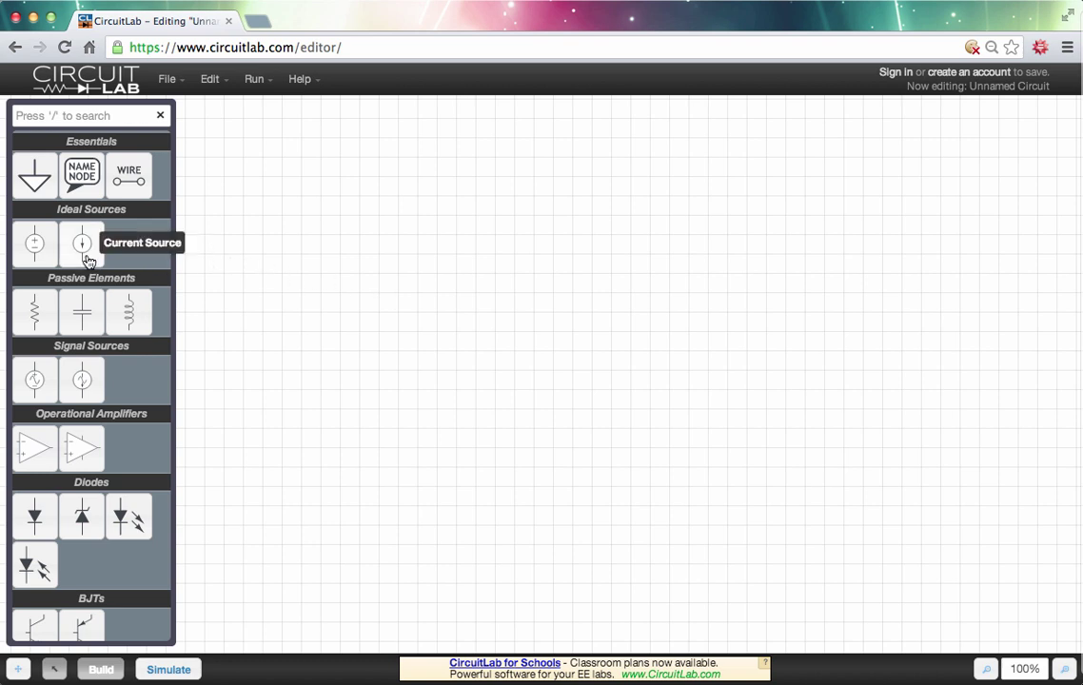
left_click_drag(34, 248, 356, 263)
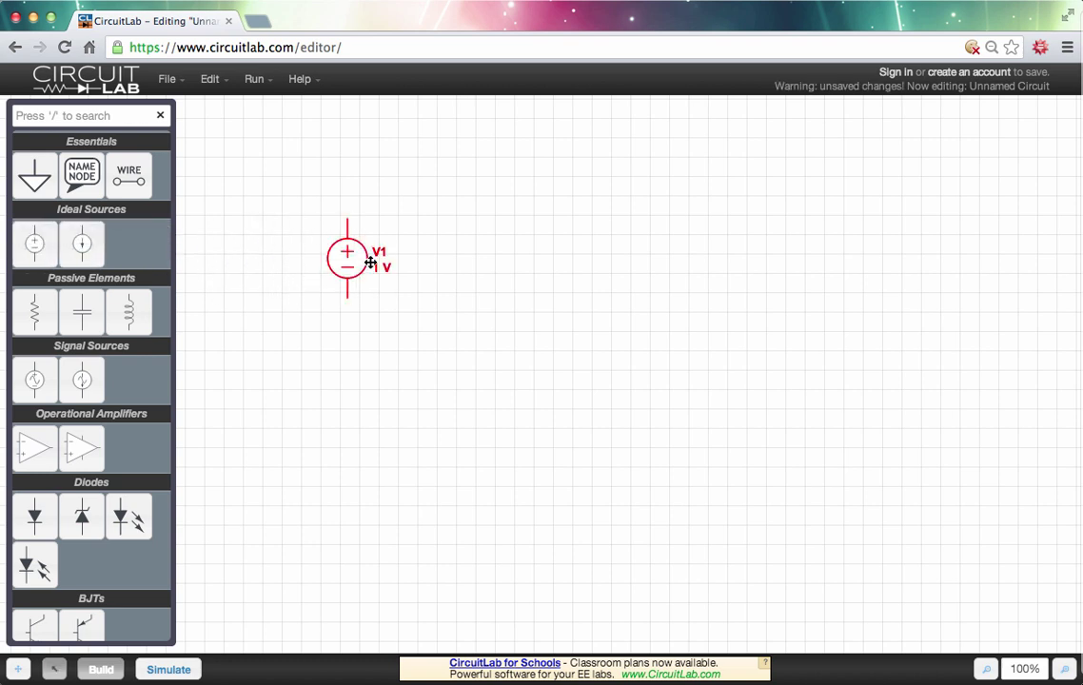
double_click(383, 273)
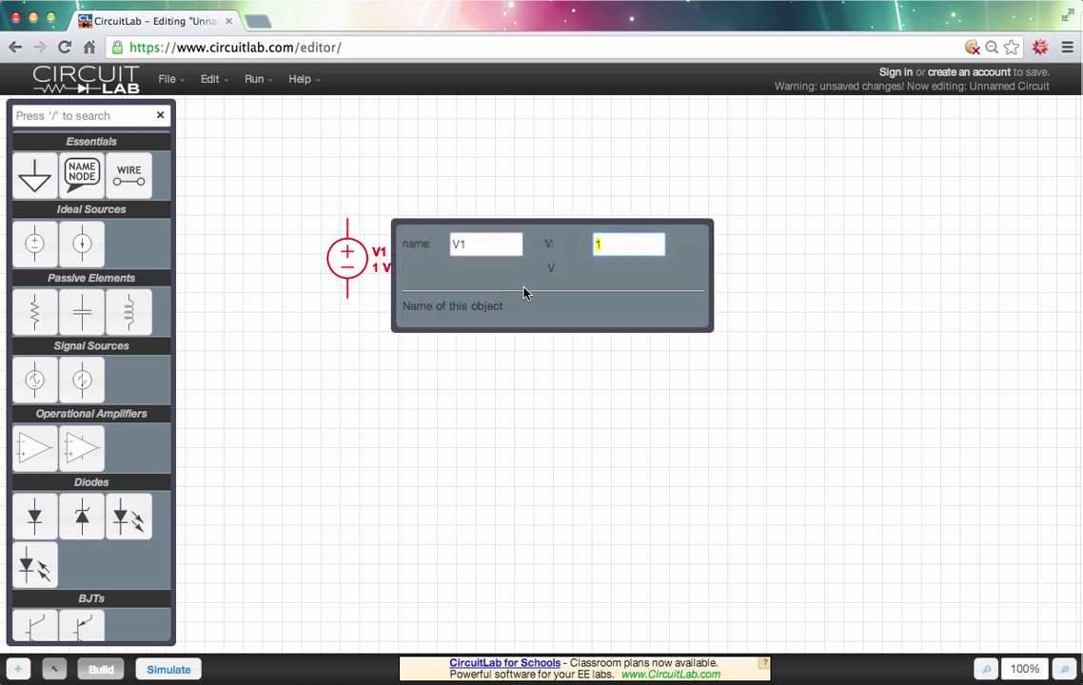
type("6")
left_click(592, 359)
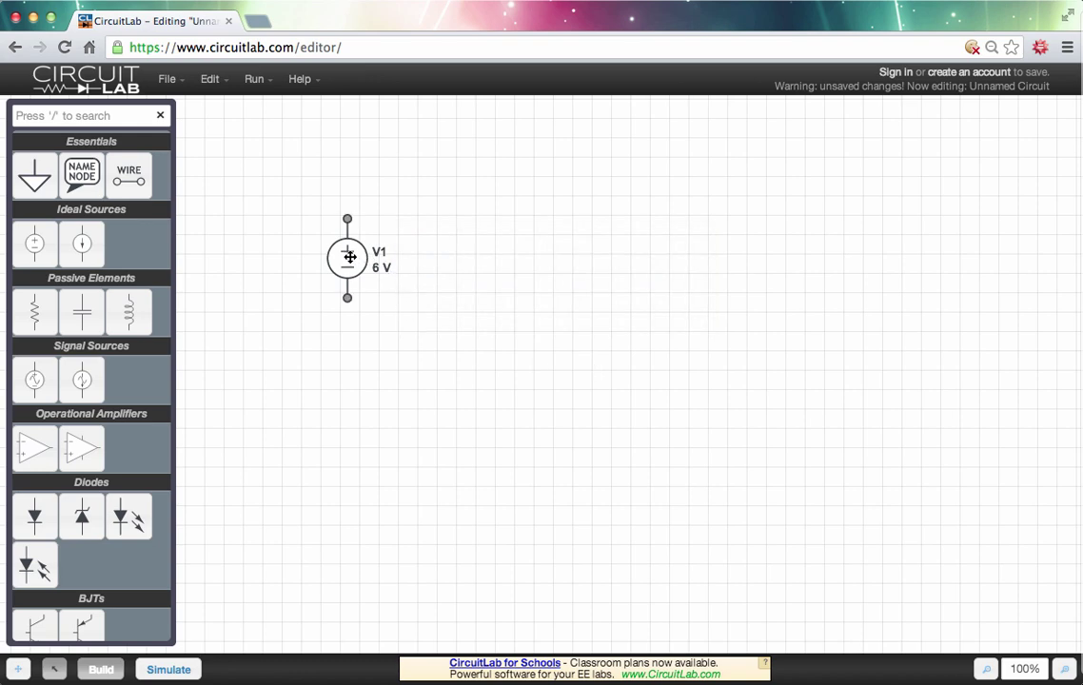
- Place a vertical resistor above and to the right of the voltage source and set its resistance to 2 kΩ
left_click(33, 316)
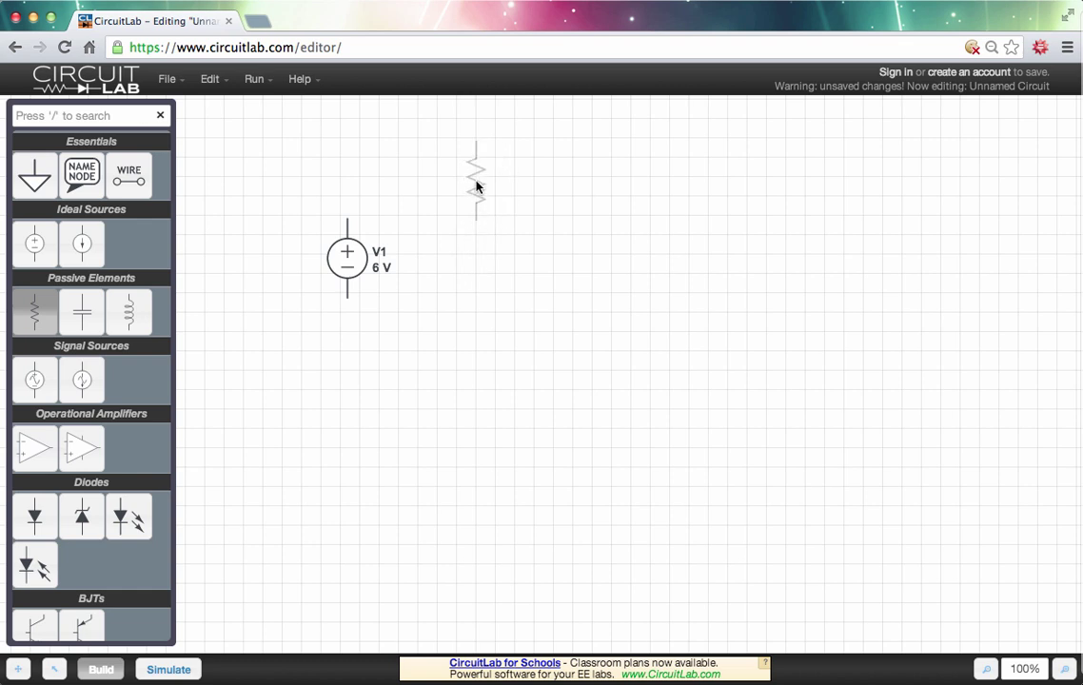
left_click(477, 188)
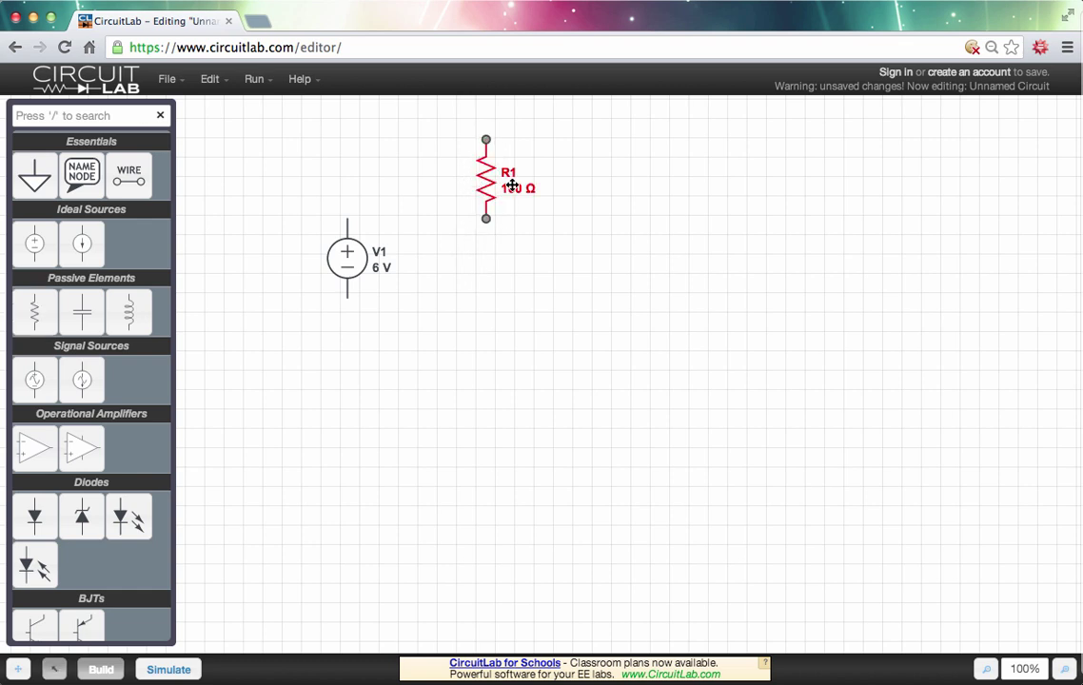
double_click(513, 186)
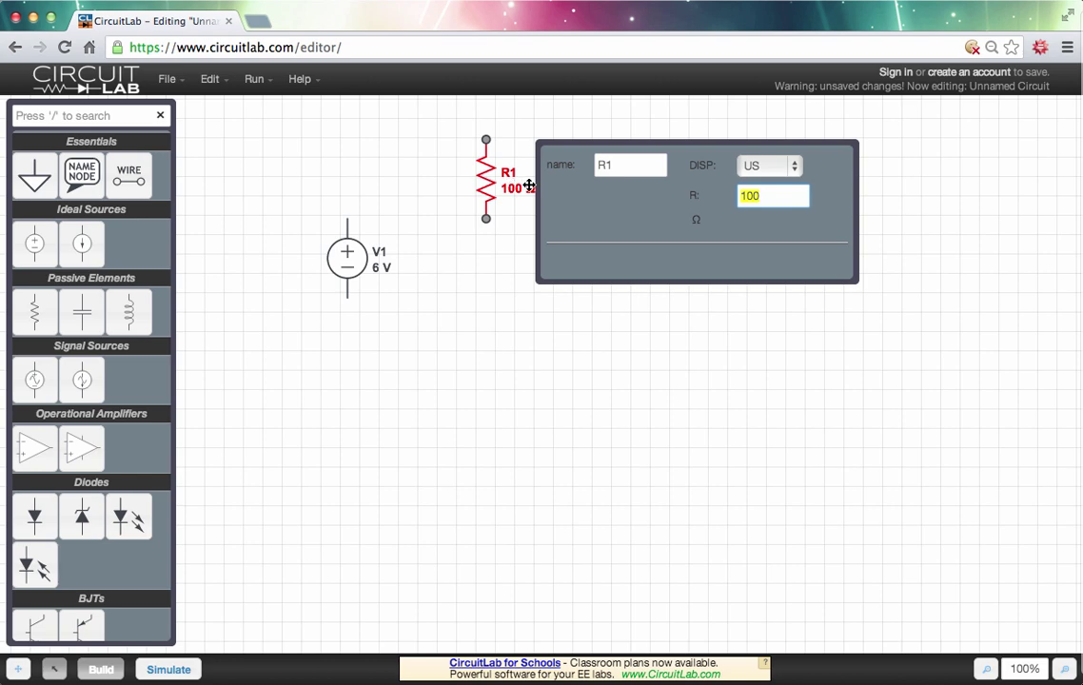
type("2k")
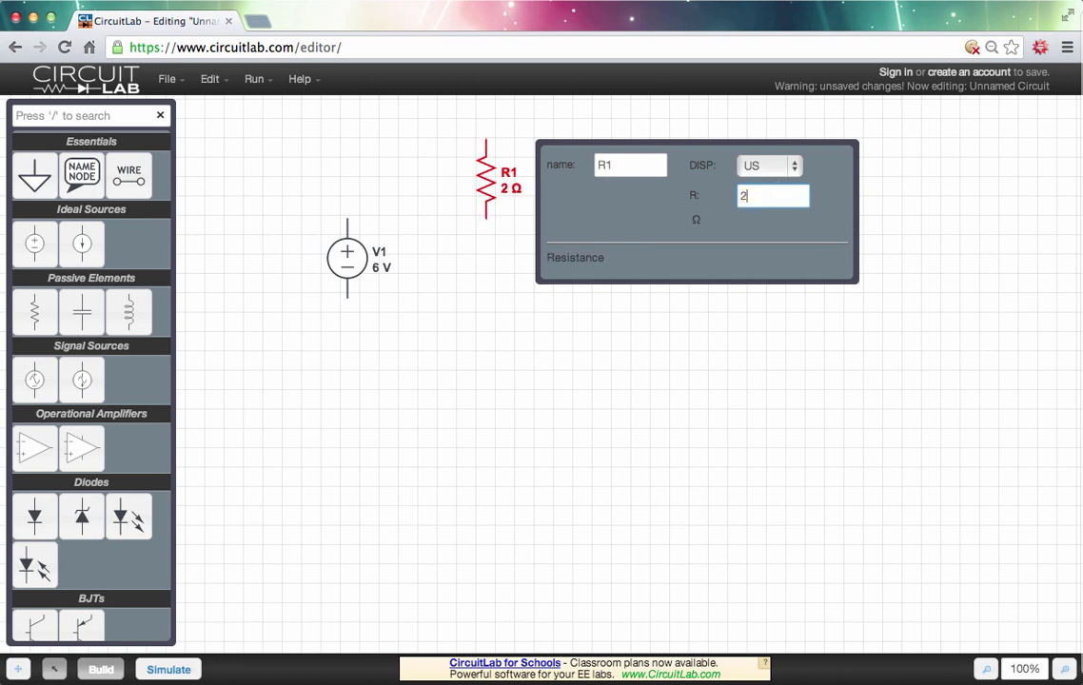
left_click(702, 378)
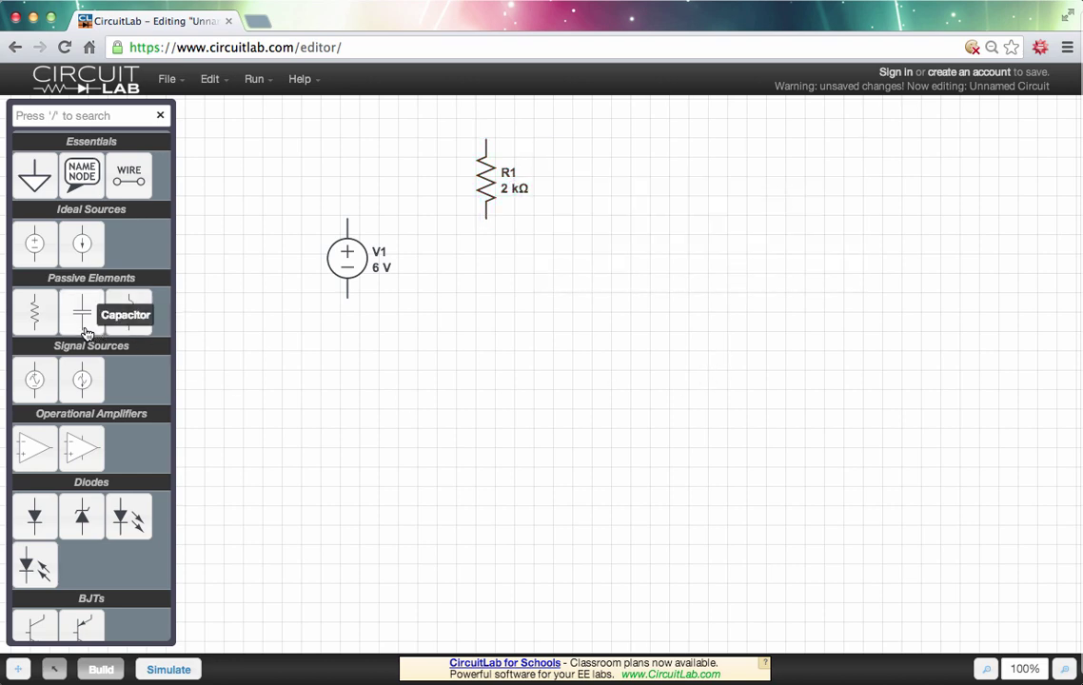
- Place a second vertical resistor directly below the 2 kΩ one and set its resistance to 4 kΩ
left_click(34, 310)
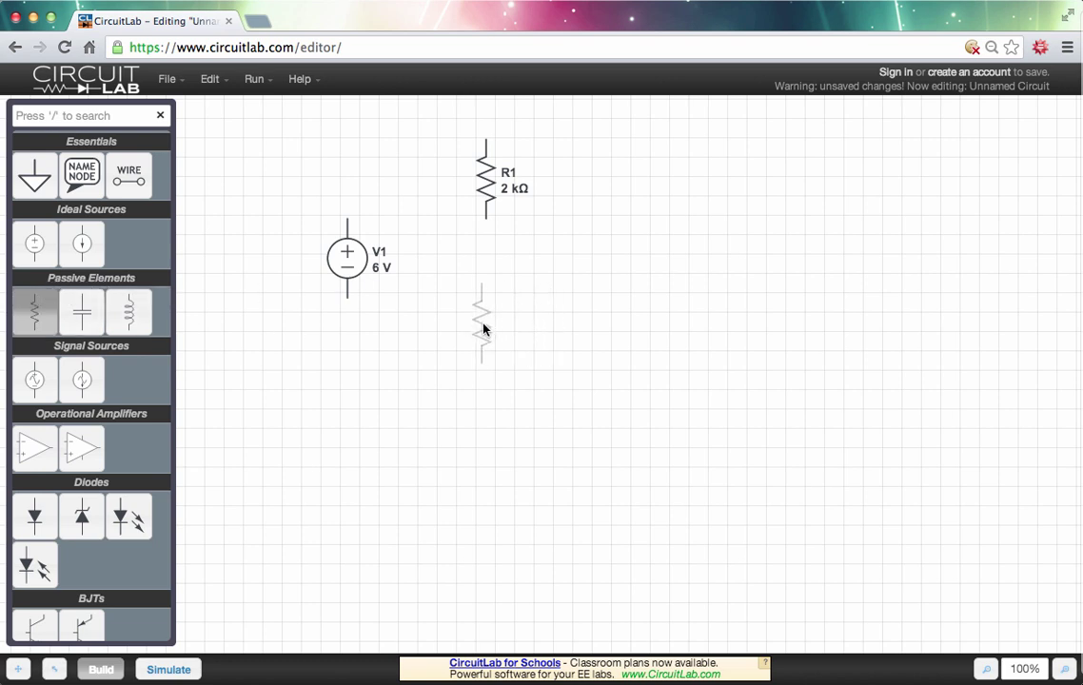
left_click(482, 328)
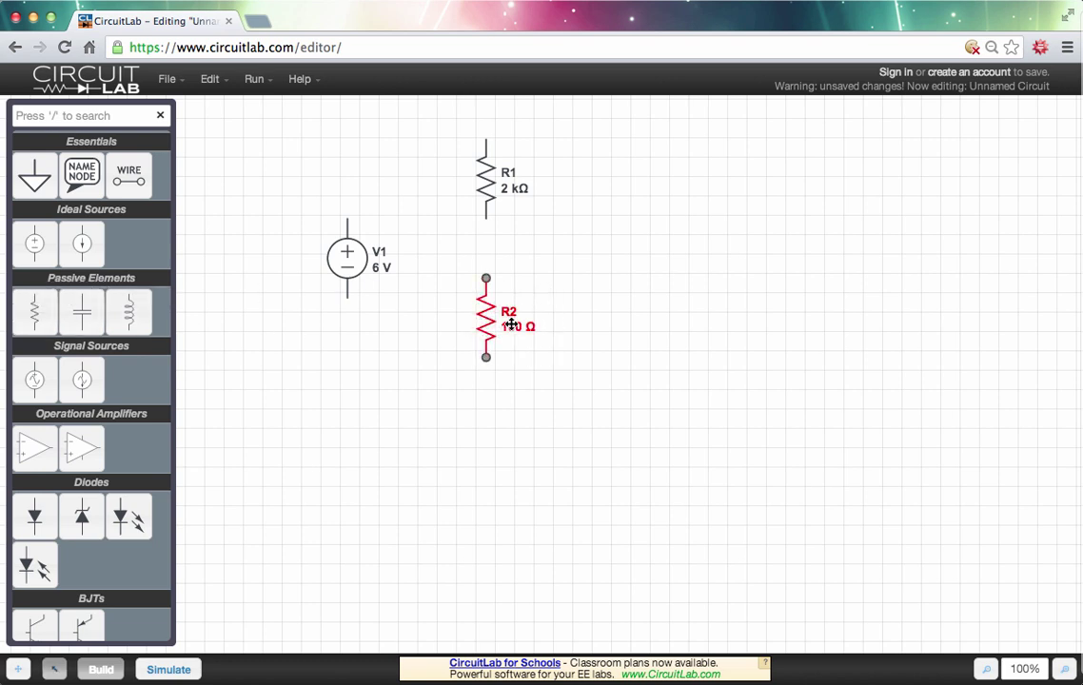
double_click(511, 324)
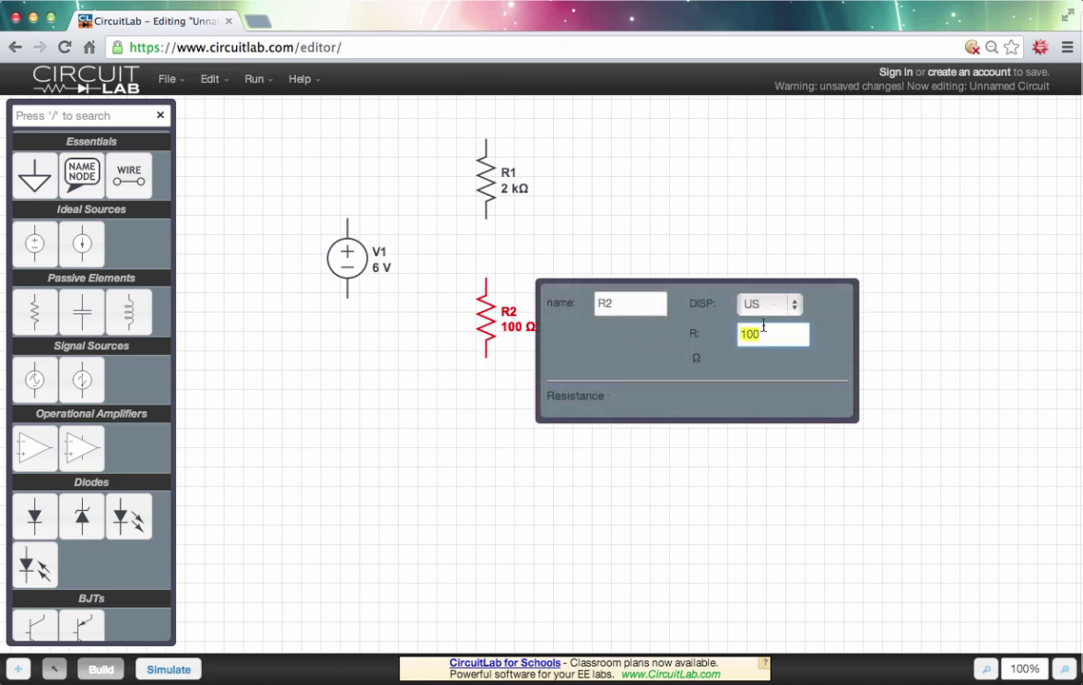
type("4 k")
left_click(545, 525)
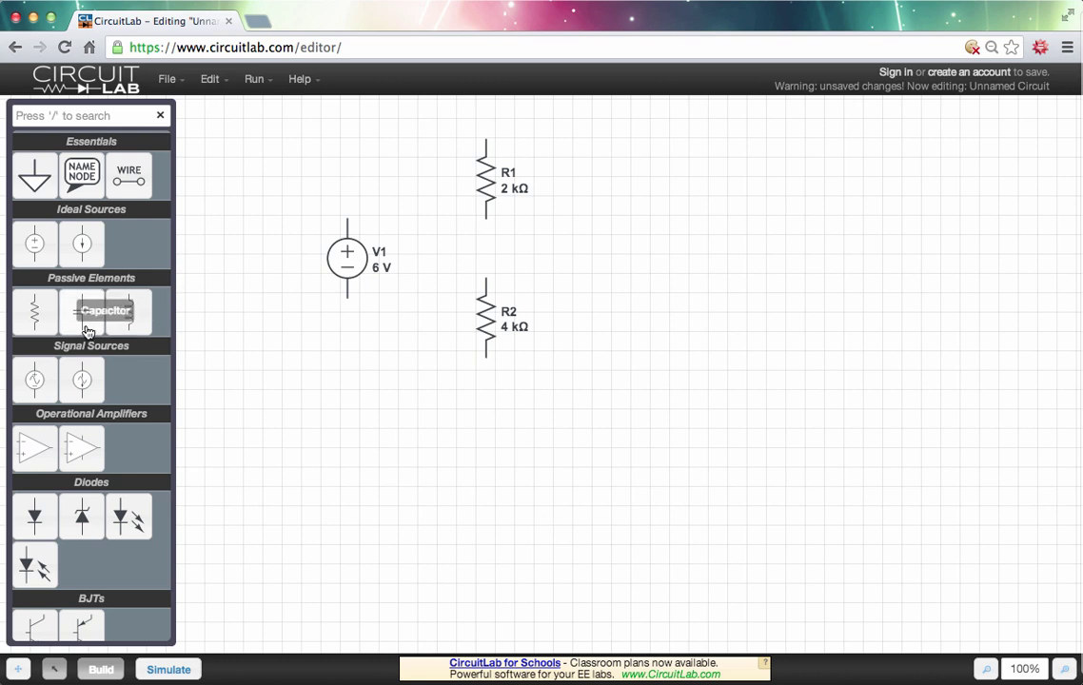
- Place a third vertical resistor to the right of the 2 kΩ one, level with it, and set it to 3 kΩ
left_click(34, 313)
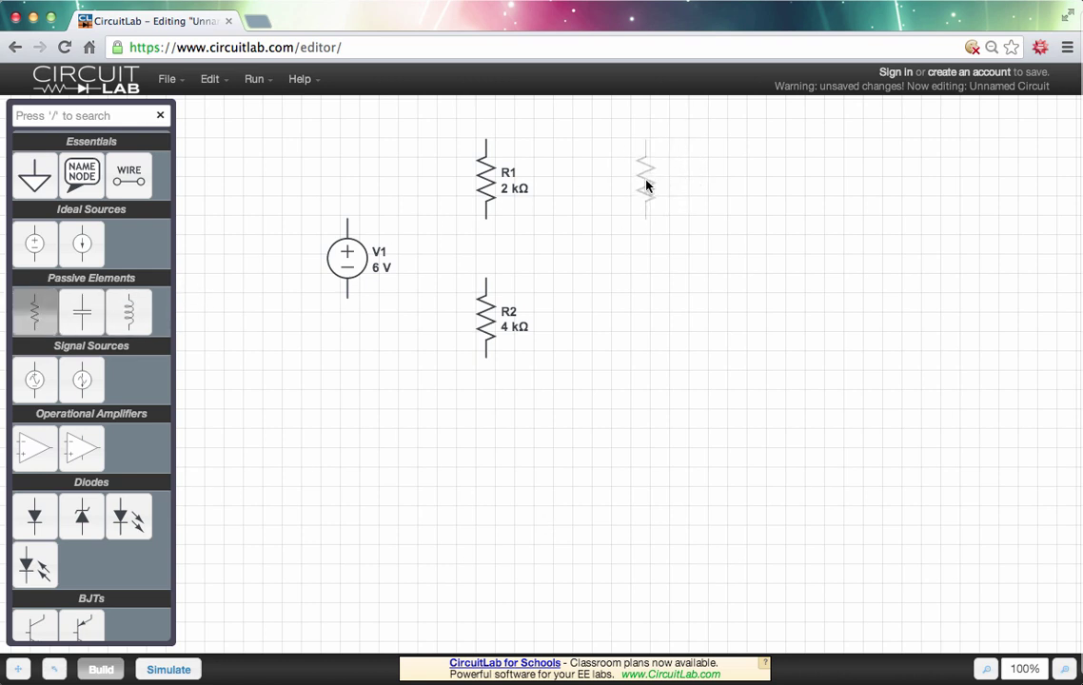
left_click(646, 180)
double_click(670, 187)
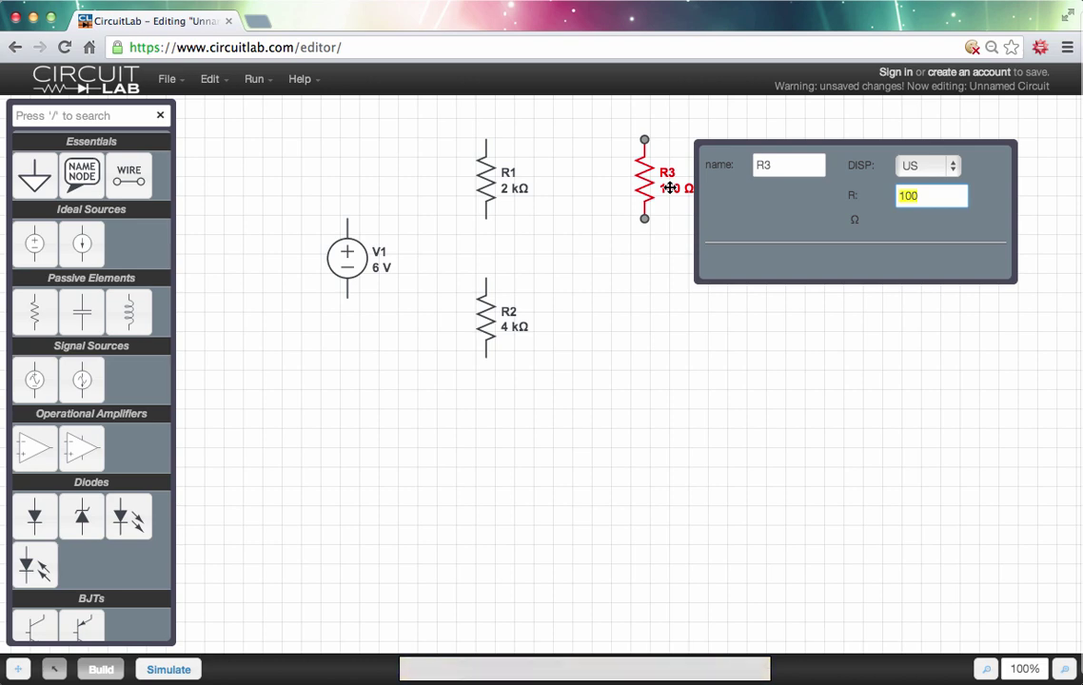
type("3k")
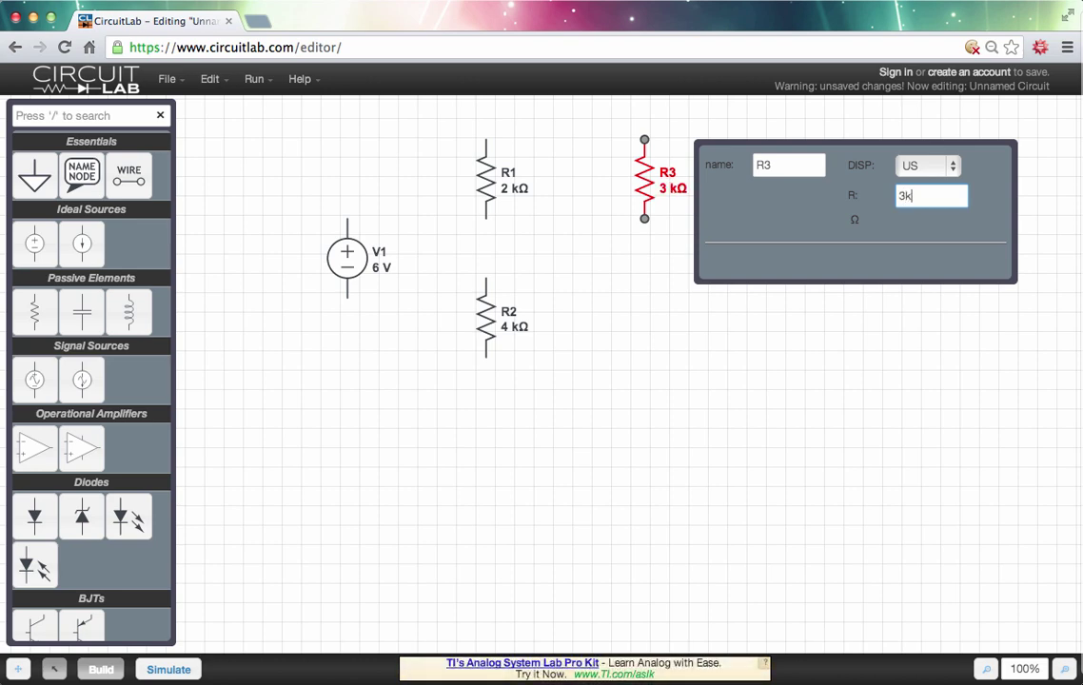
left_click(685, 386)
- Place a fourth vertical resistor directly below the 3 kΩ one and set its resistance to 1 kΩ
left_click(35, 317)
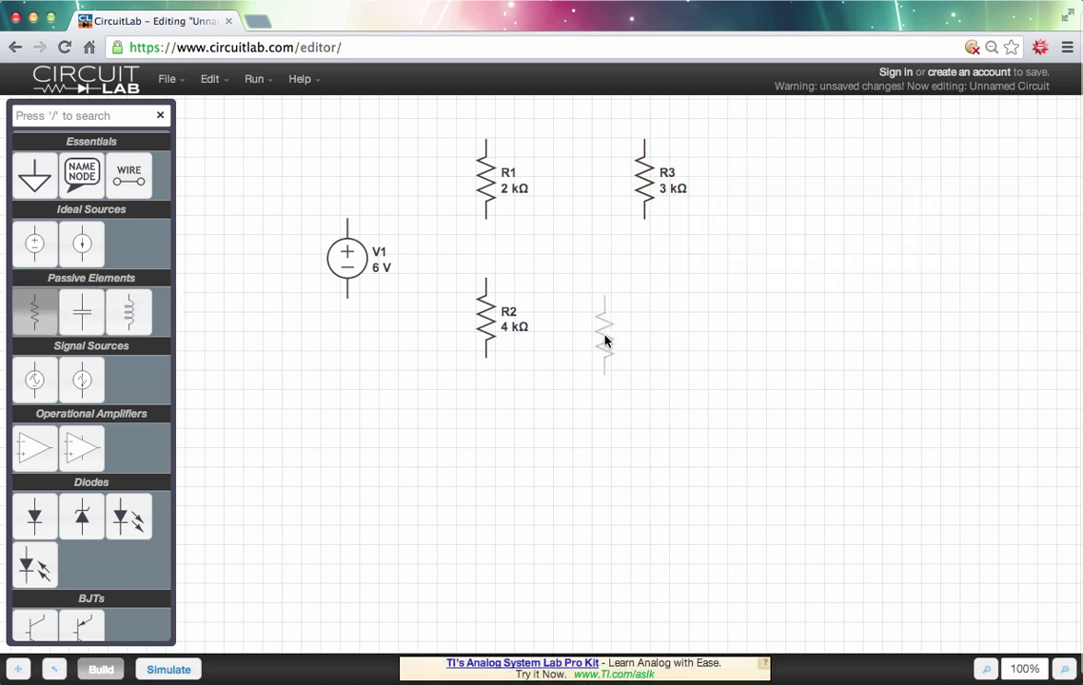
left_click(648, 323)
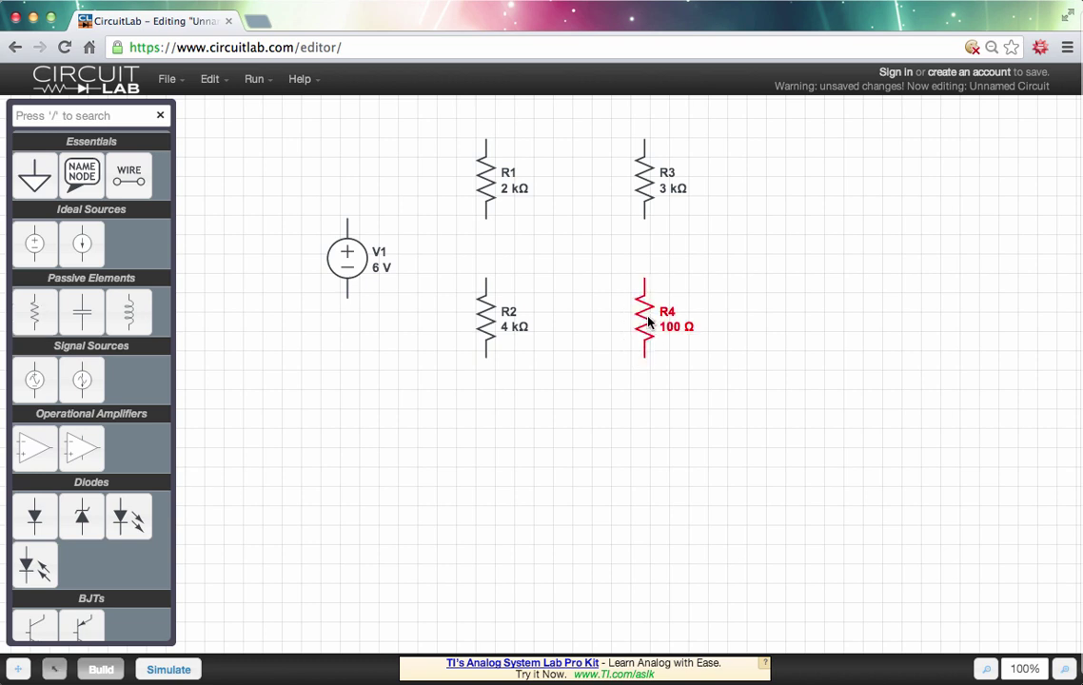
double_click(675, 328)
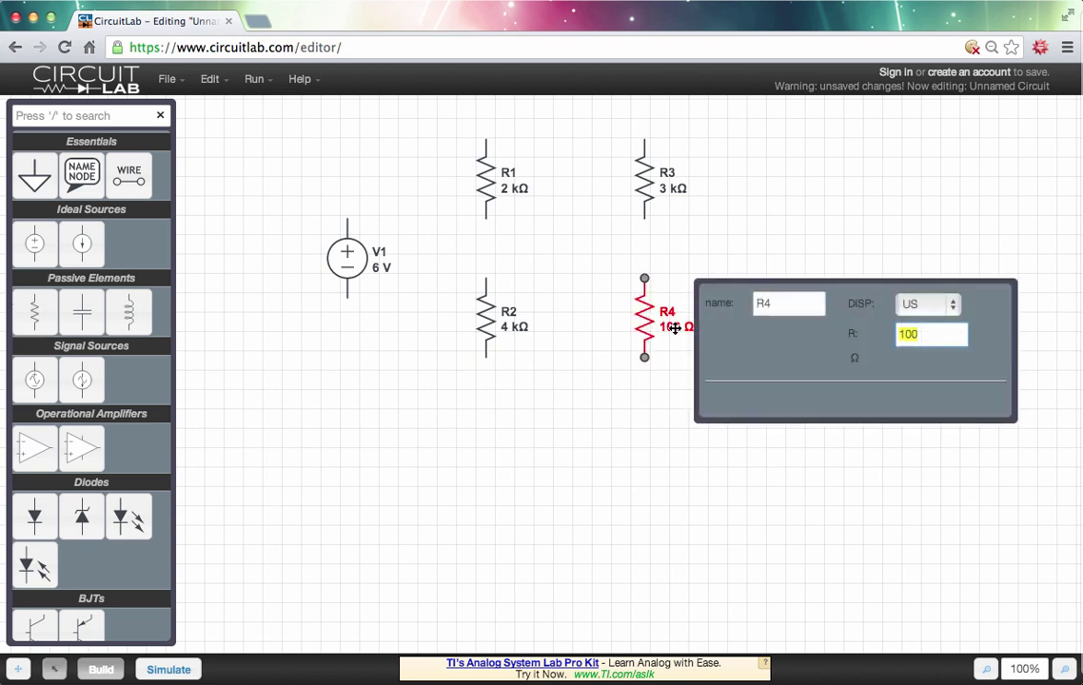
type("1k")
left_click(520, 461)
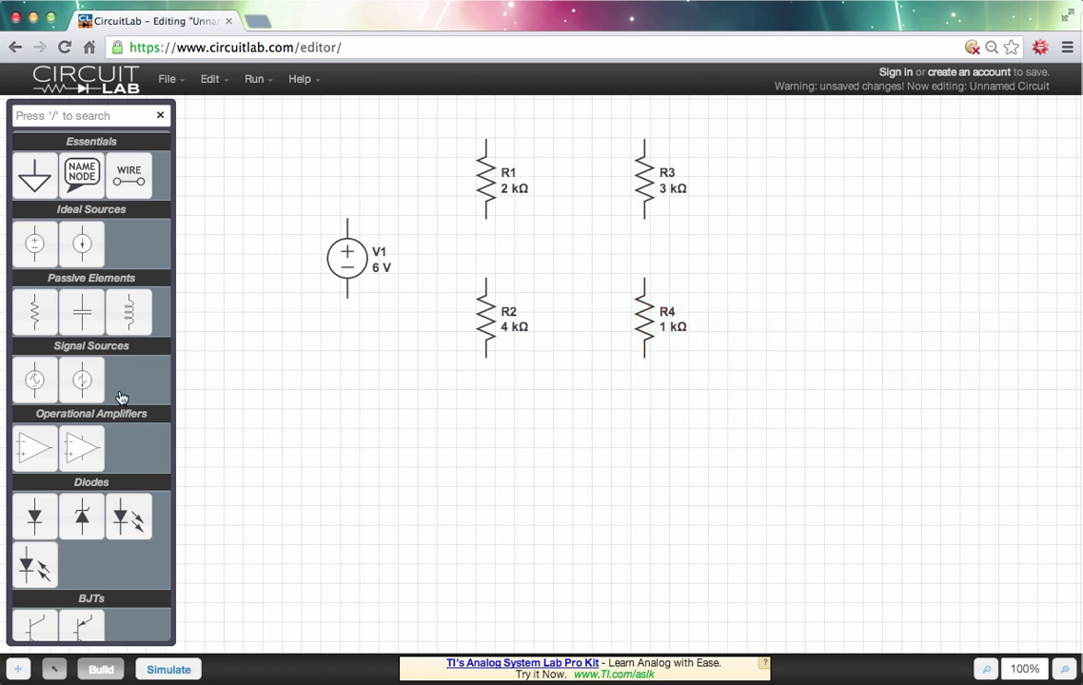
- Add a current source, rotated so its arrow points right, and center it between the two resistor columns
left_click_drag(108, 249, 577, 263)
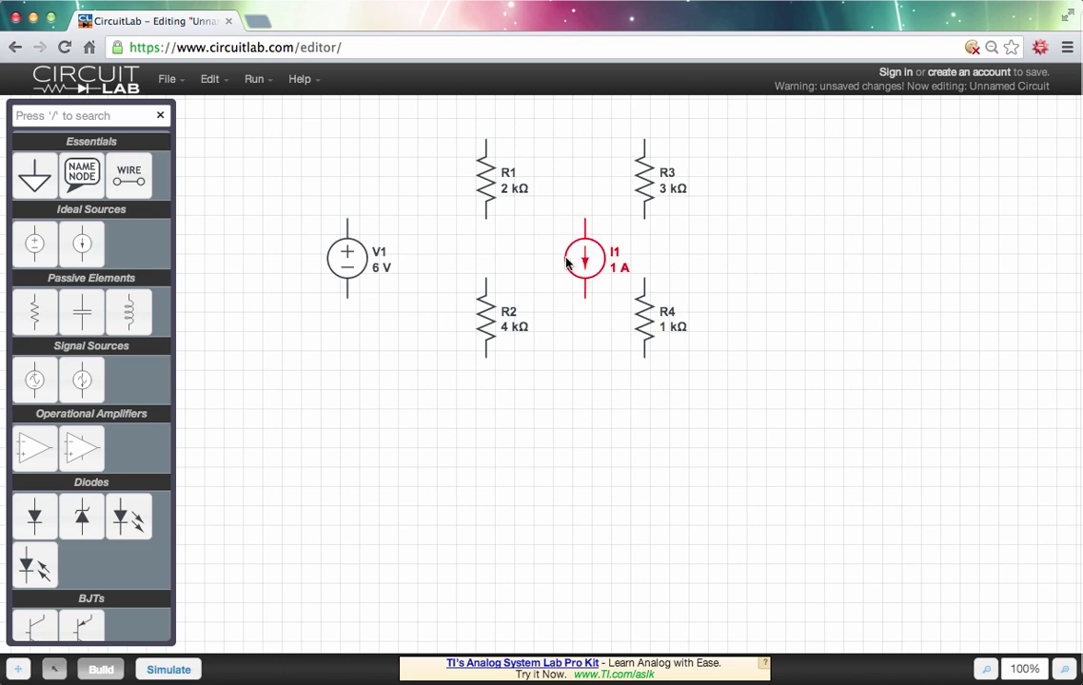
left_click(211, 80)
left_click(219, 209)
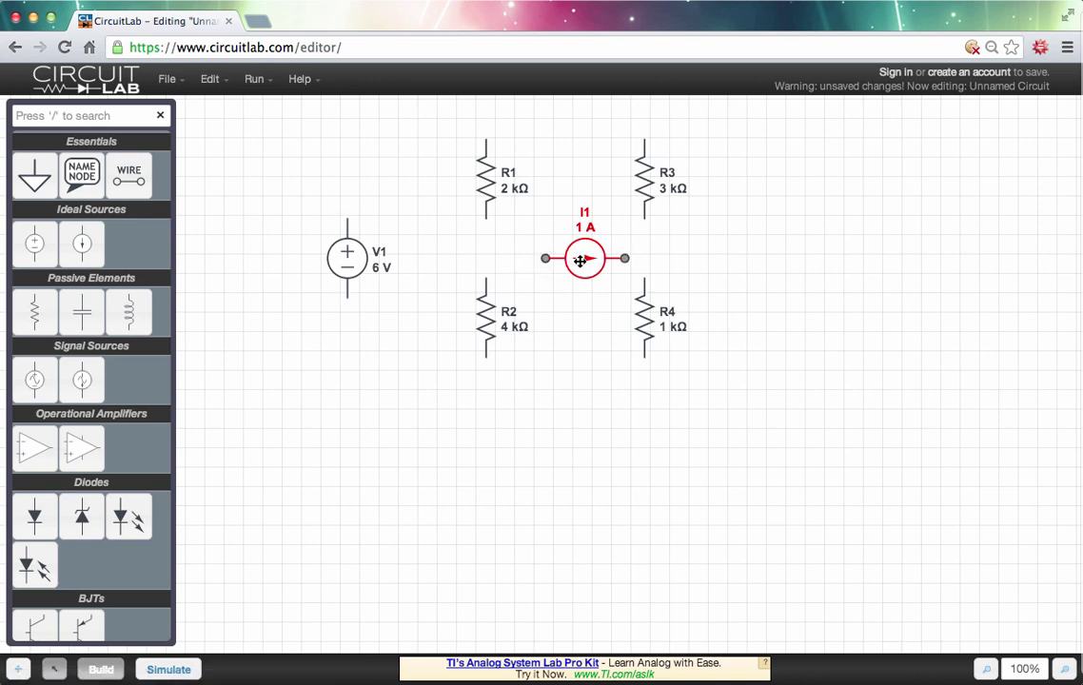
left_click_drag(585, 258, 567, 261)
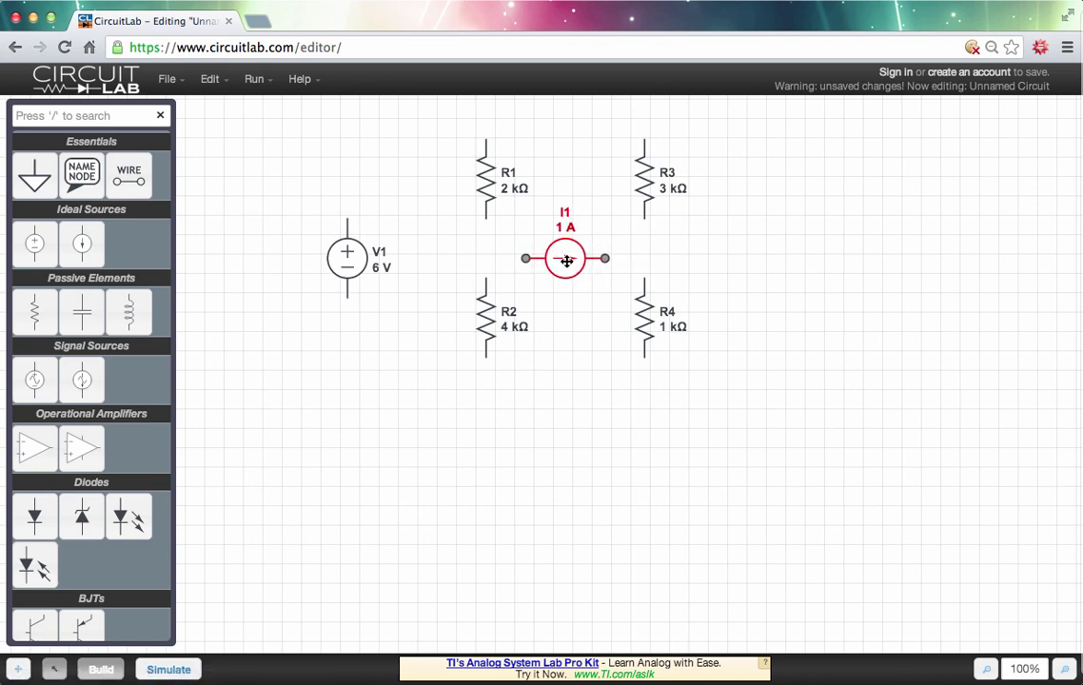
left_click(597, 350)
- Set the current source's value to 1 mA
left_click(566, 229)
double_click(566, 229)
left_click(816, 234)
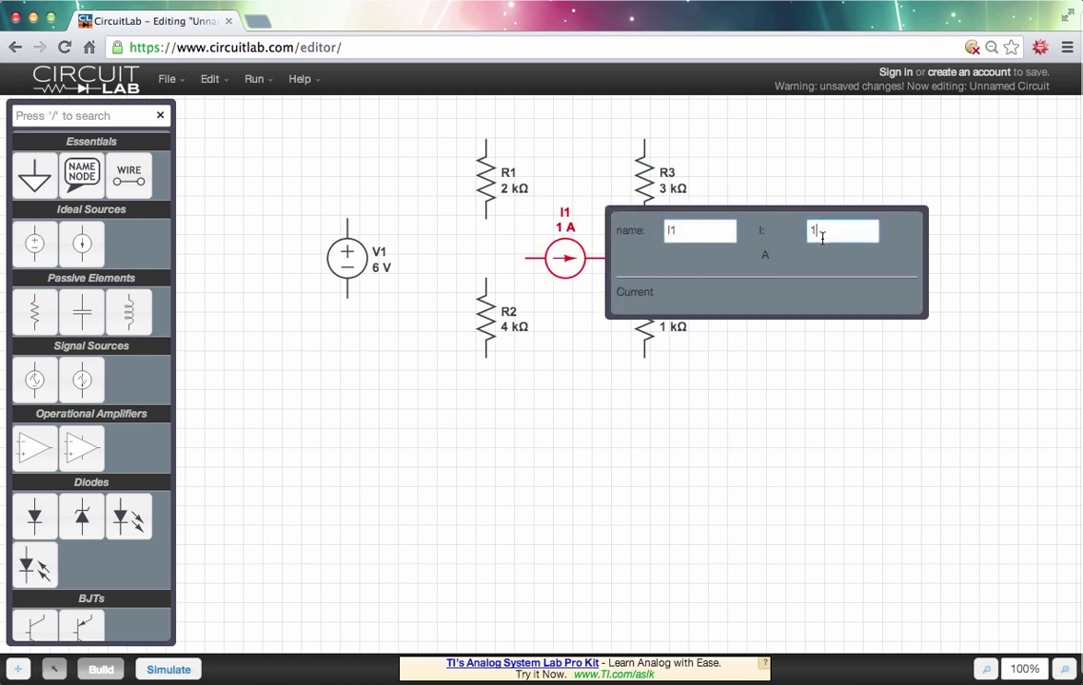
type("m")
left_click(602, 455)
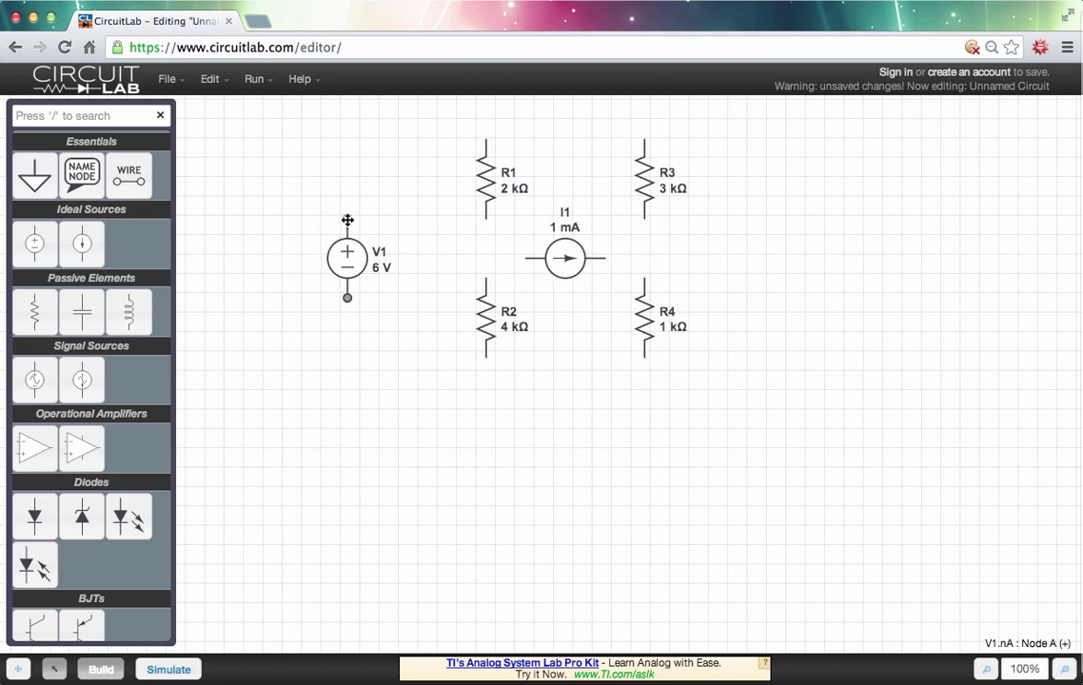
- Wire the two resistor columns as parallel branches across the voltage source, with the current source bridging their midpoints
mouse_move(347, 220)
left_mouse_down()
mouse_move(348, 144)
mouse_move(647, 141)
left_mouse_up()
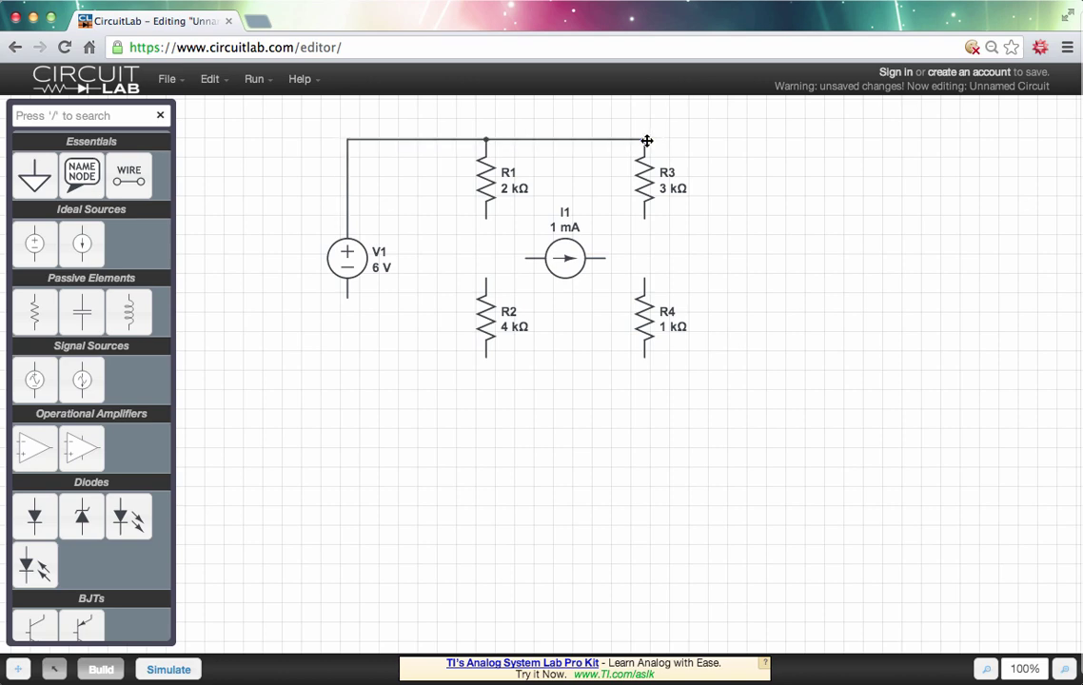
left_click_drag(347, 297, 646, 359)
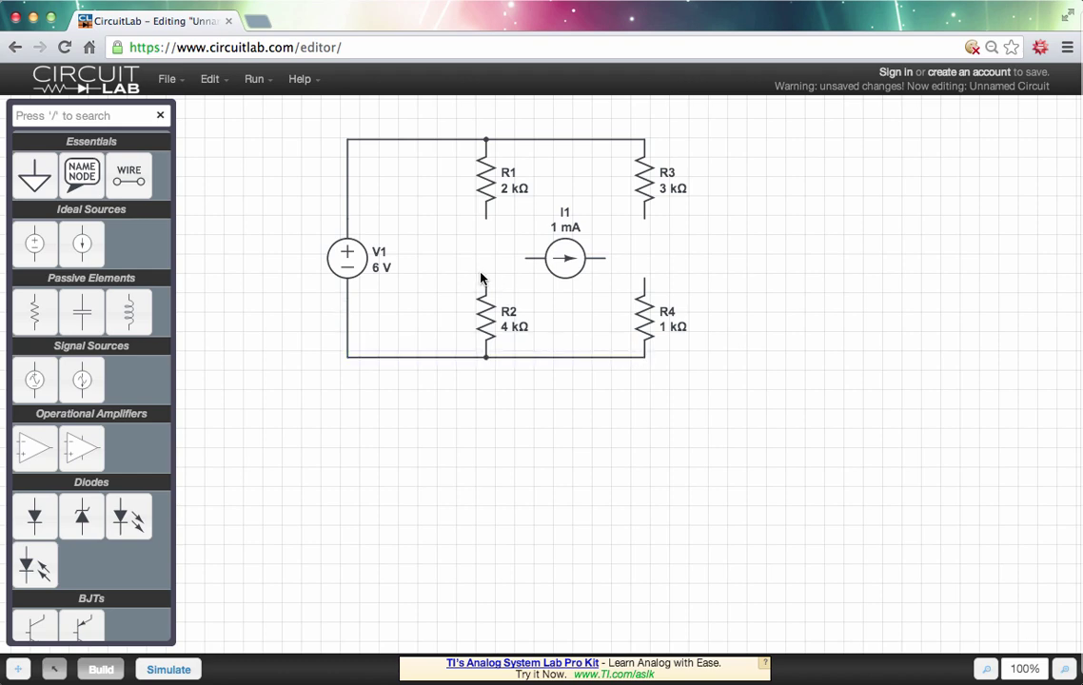
left_click_drag(485, 279, 486, 218)
left_click_drag(644, 283, 645, 202)
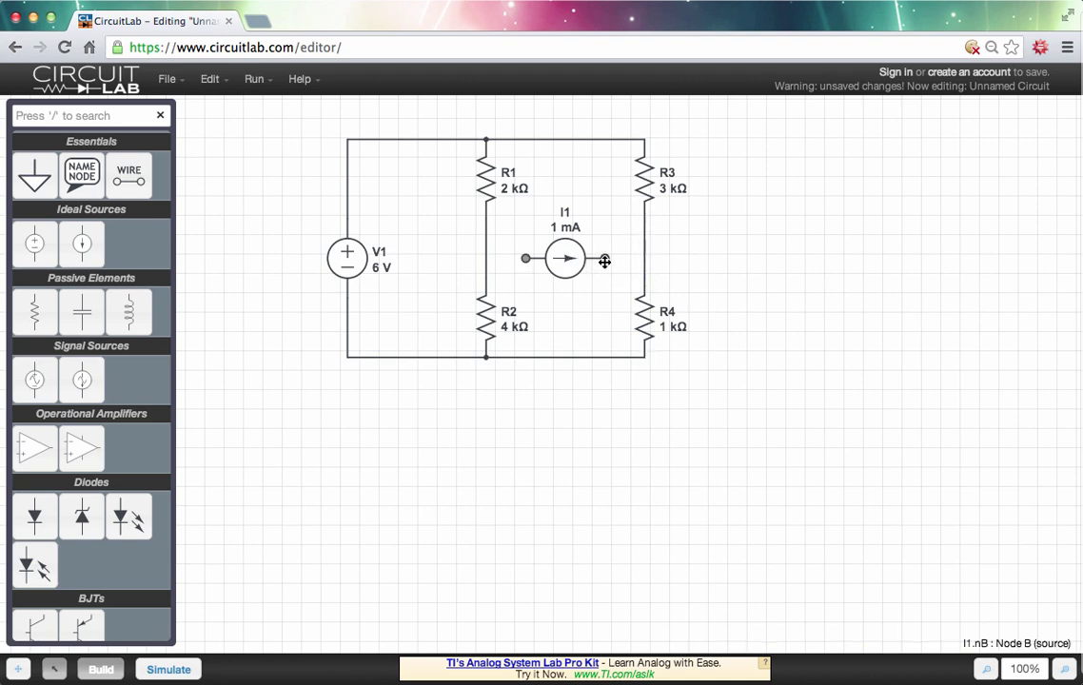
left_click_drag(604, 257, 644, 258)
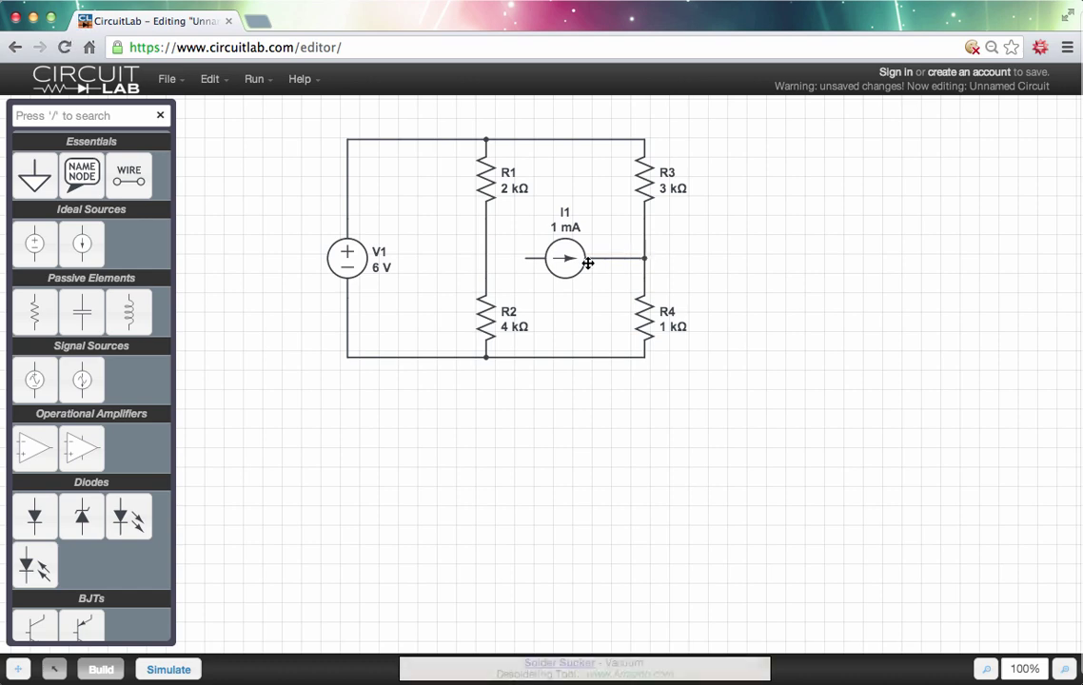
left_click_drag(525, 258, 487, 257)
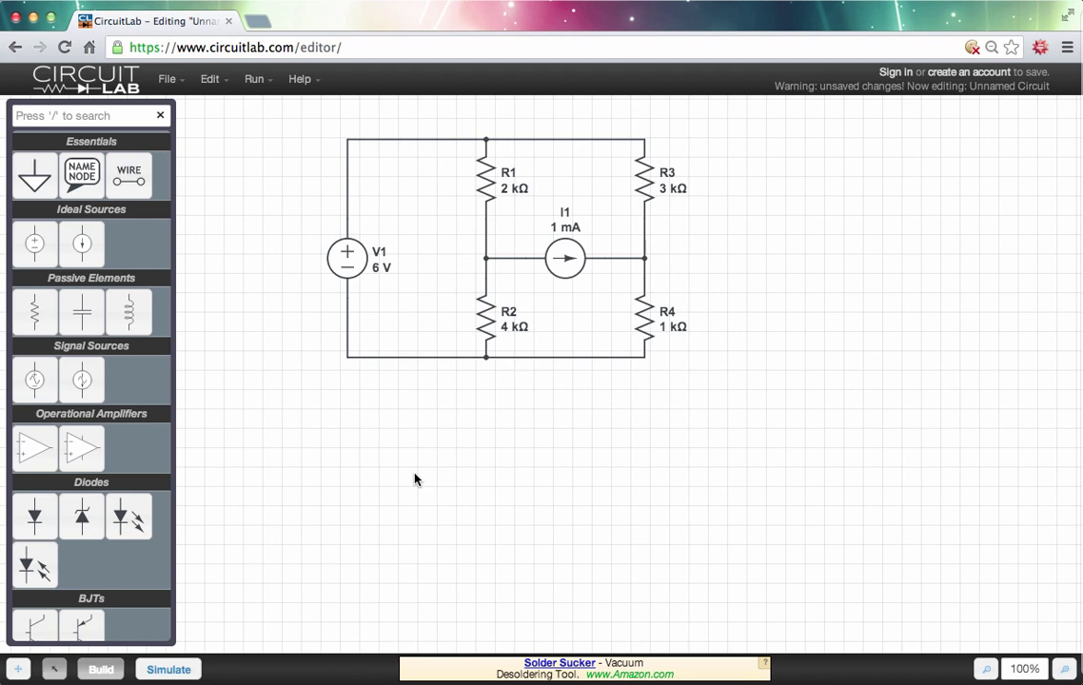
- Attach a ground symbol to the bottom node below the 4 kΩ resistor
left_click(175, 670)
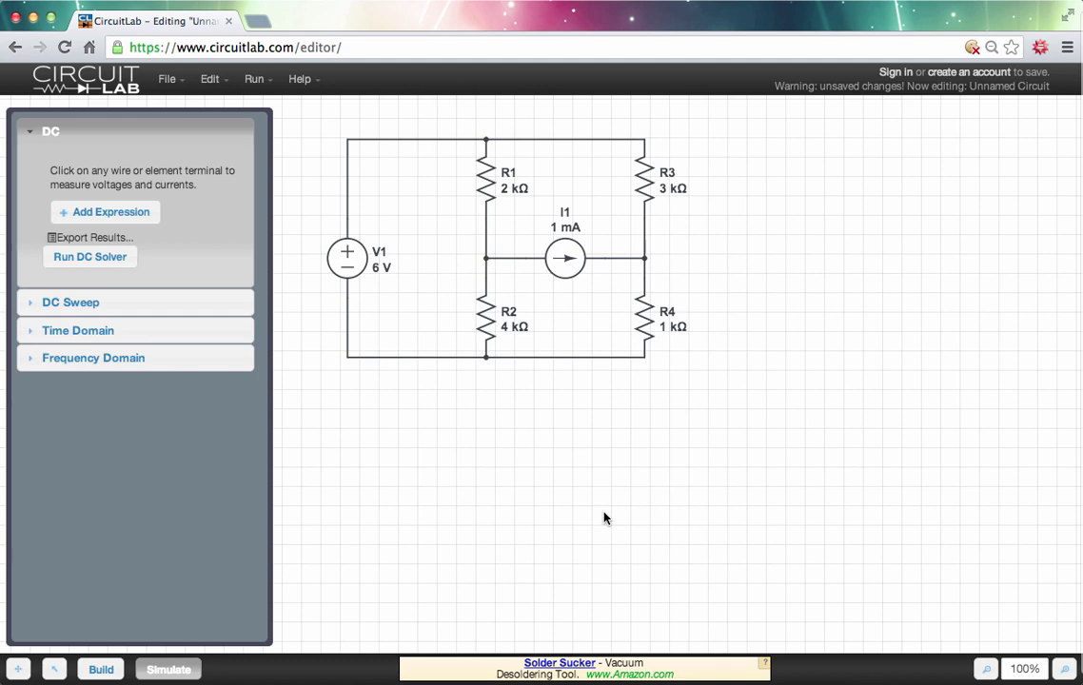
left_click(101, 671)
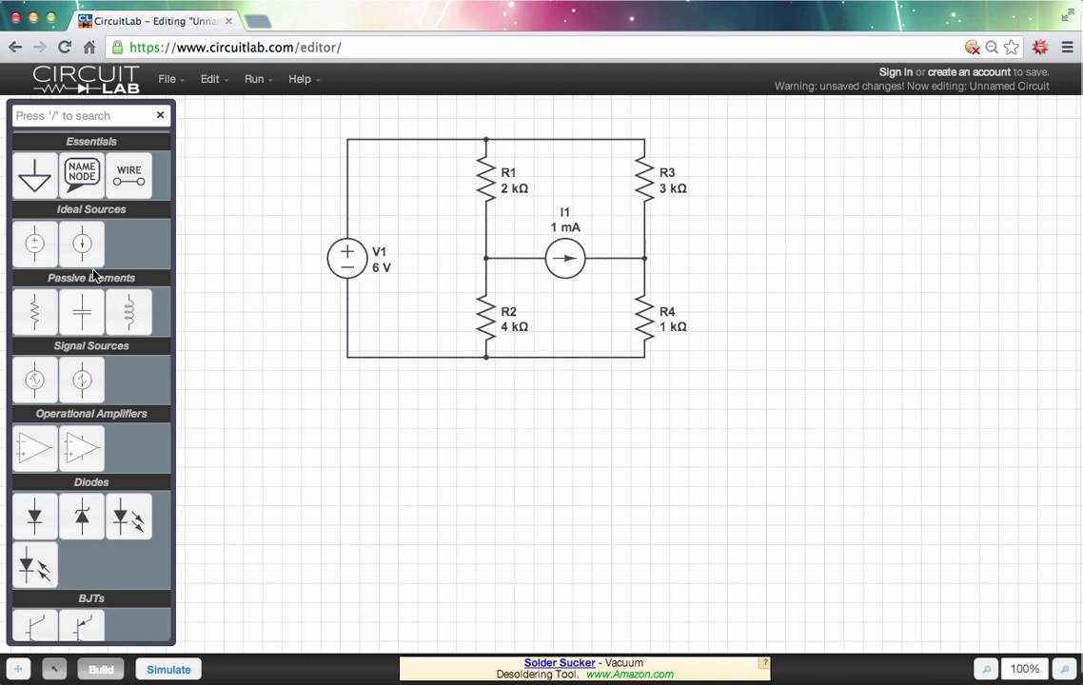
left_click(35, 181)
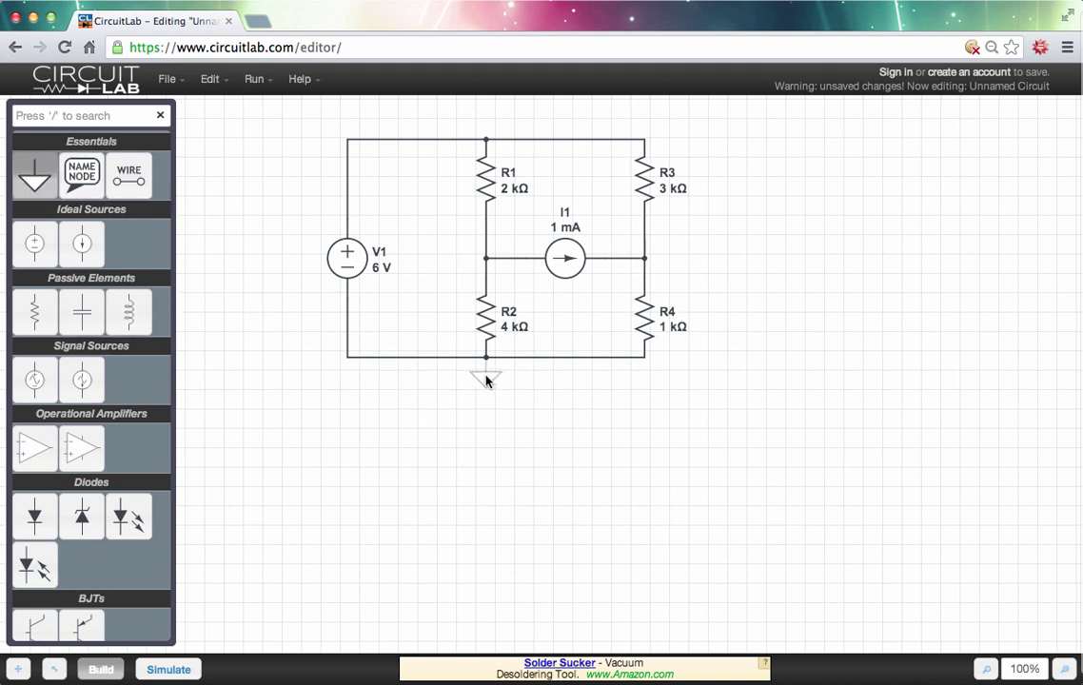
left_click(485, 379)
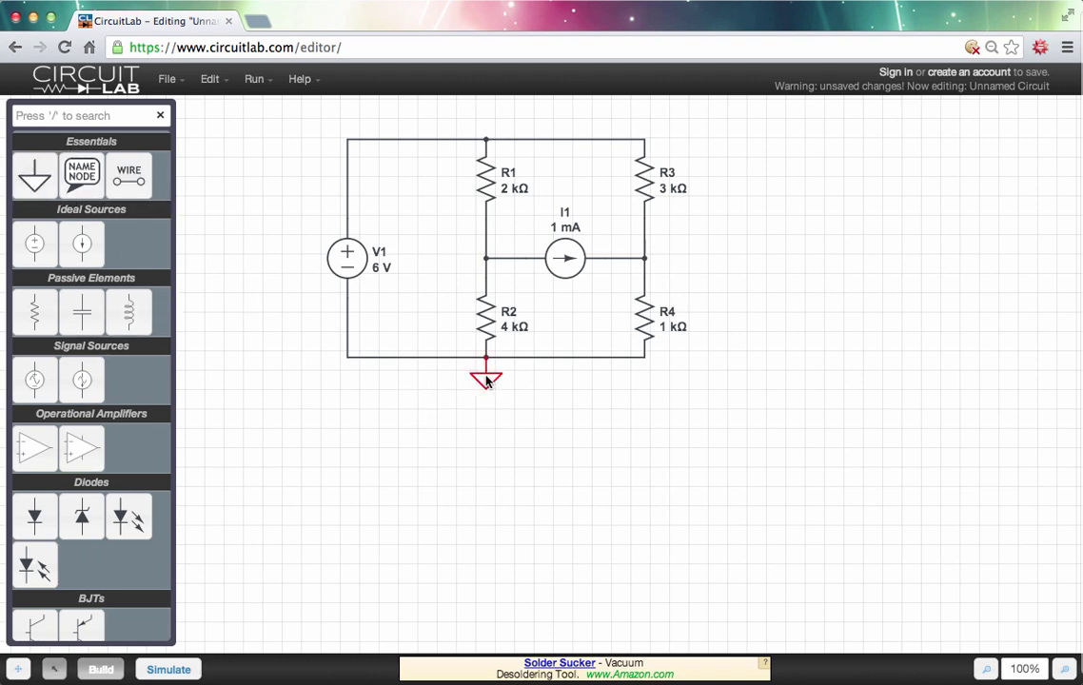
- Run the DC solver on the circuit and inspect the voltages at the top node and the junction between R3 and R4
left_click(552, 477)
left_click(174, 671)
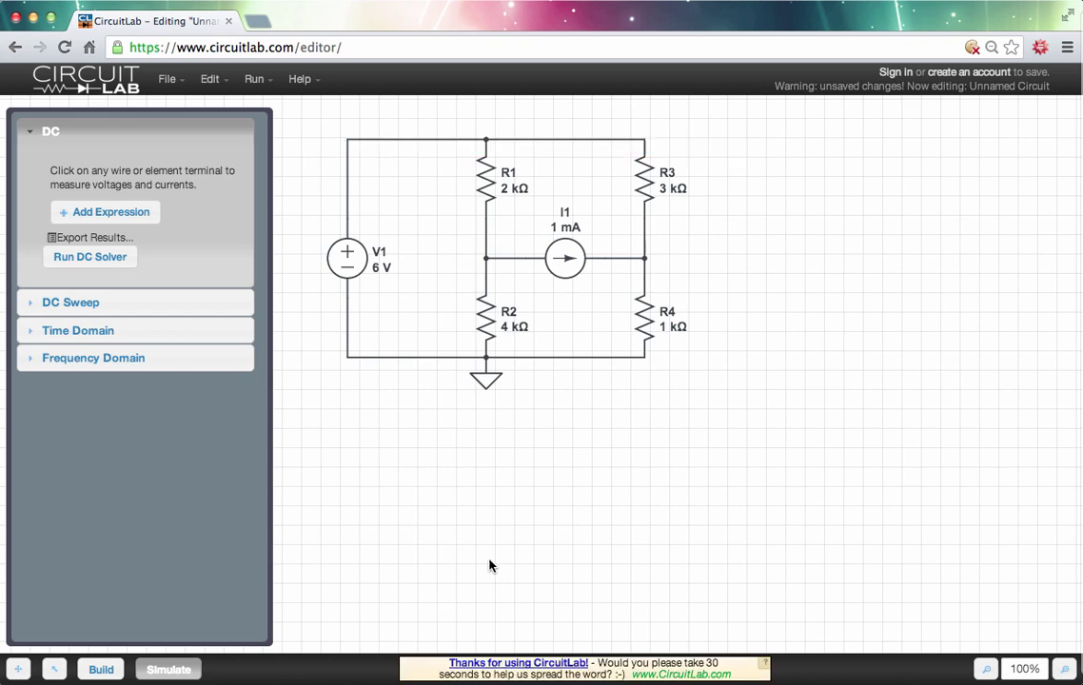
left_click(92, 258)
mouse_move(486, 141)
mouse_move(644, 141)
mouse_move(644, 282)
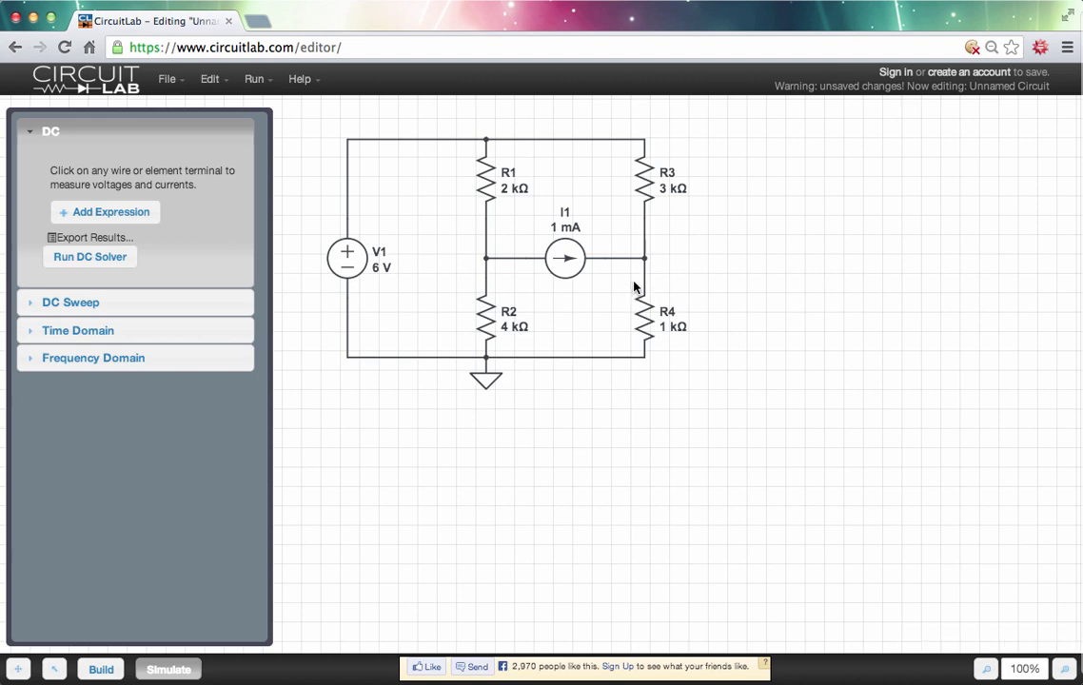
- Attach node name labels to the top node above R1, the R1–R2 junction and the R3–R4 junction
left_click(101, 670)
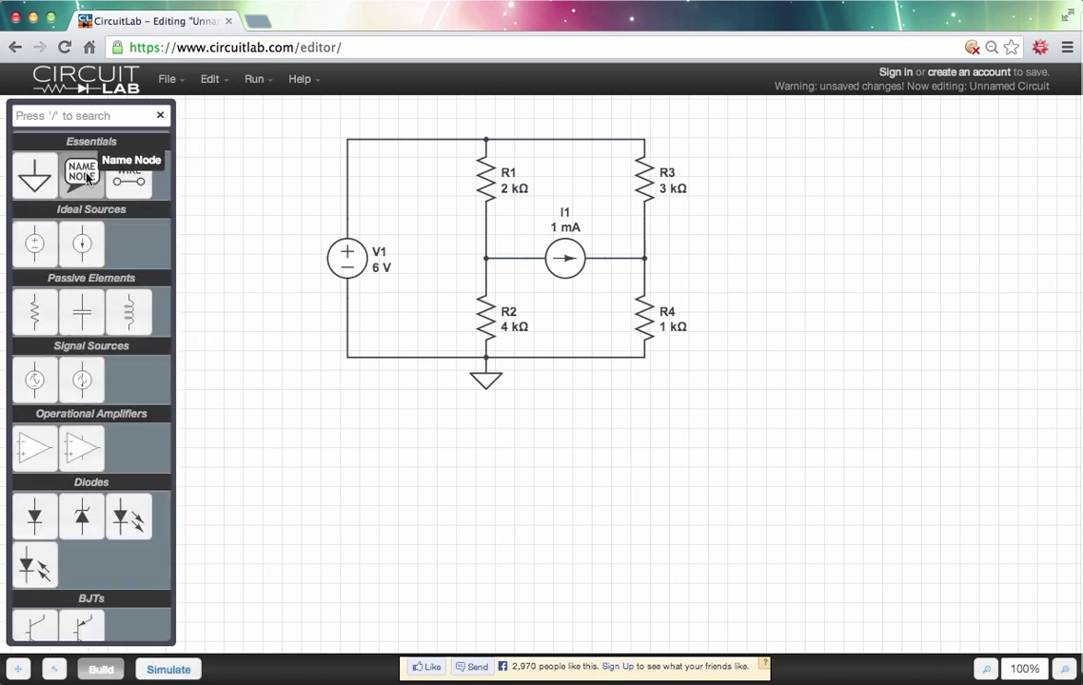
left_click_drag(86, 177, 504, 118)
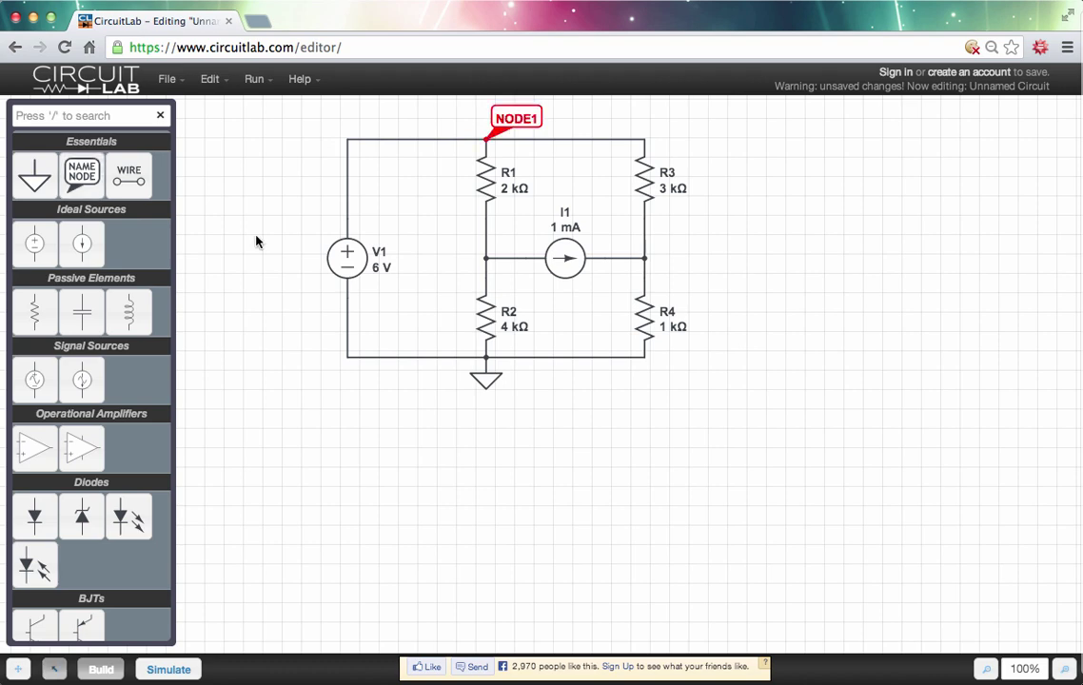
left_click(257, 242)
left_click_drag(82, 173, 510, 243)
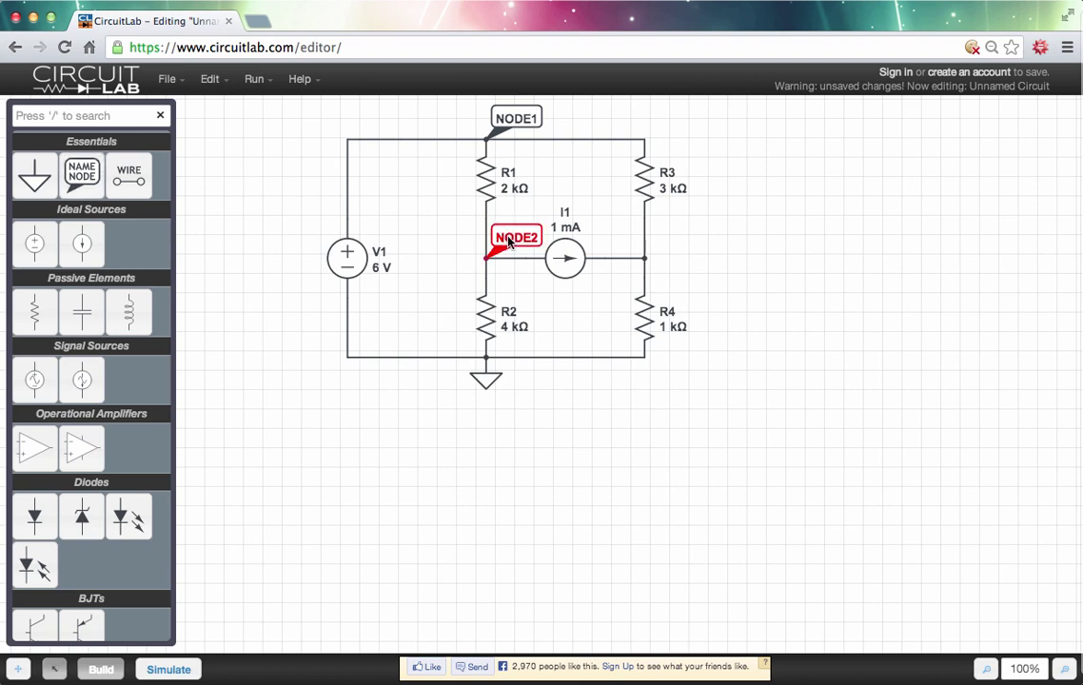
left_click(82, 173)
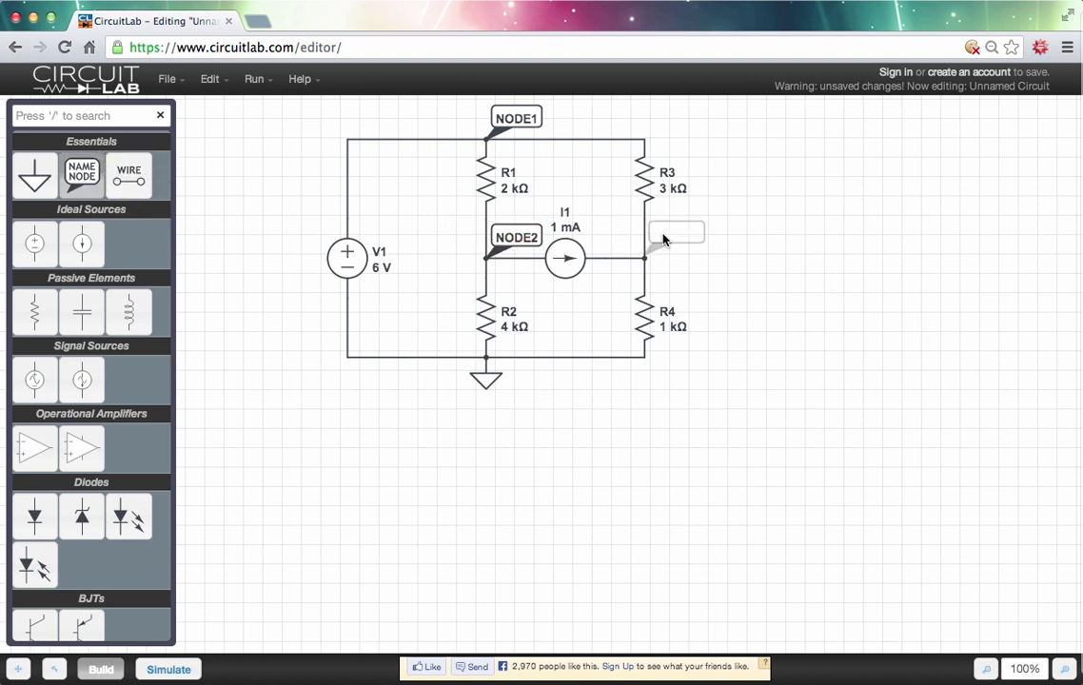
left_click(665, 244)
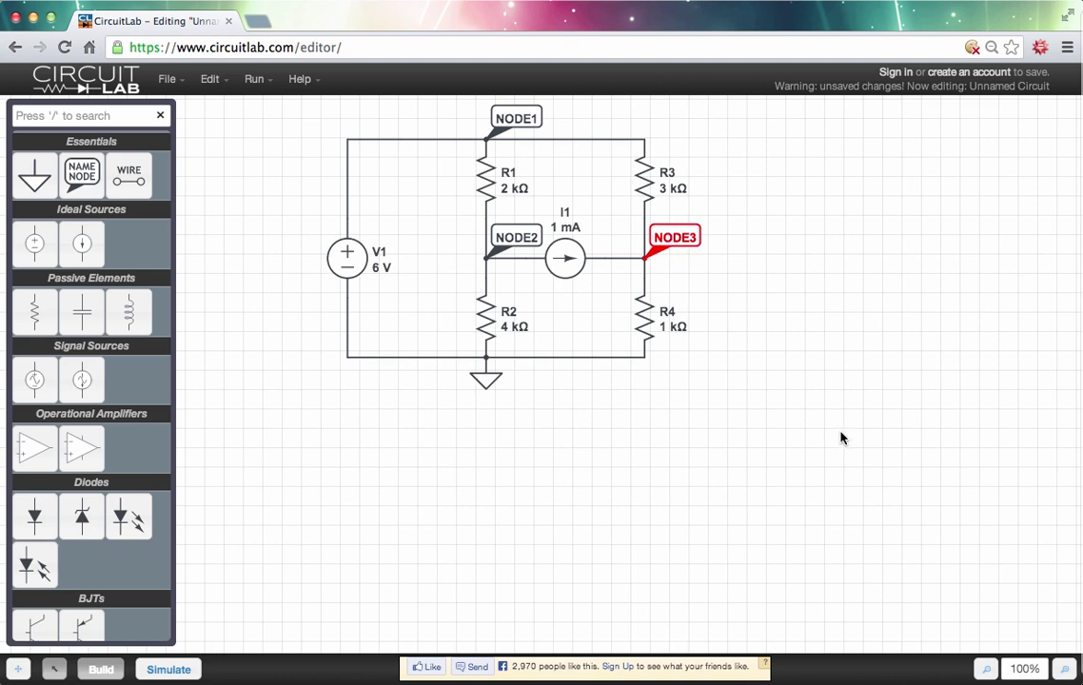
- Rerun the DC solver and add the voltages of NODE1, NODE2 and NODE3 to the DC results
left_click(156, 671)
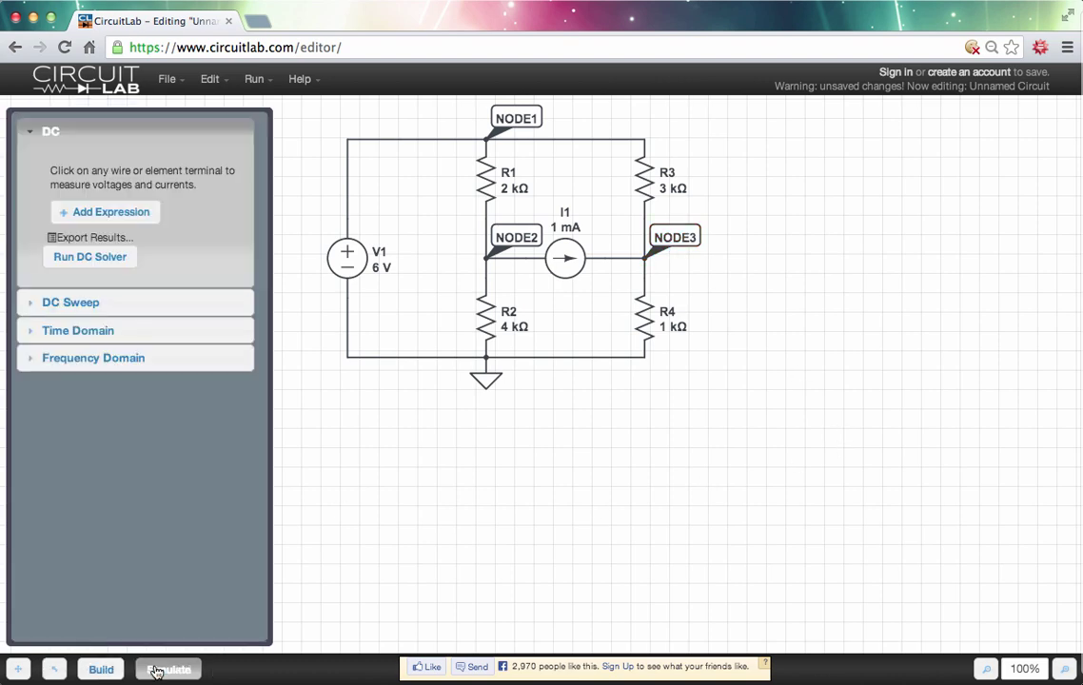
left_click(97, 259)
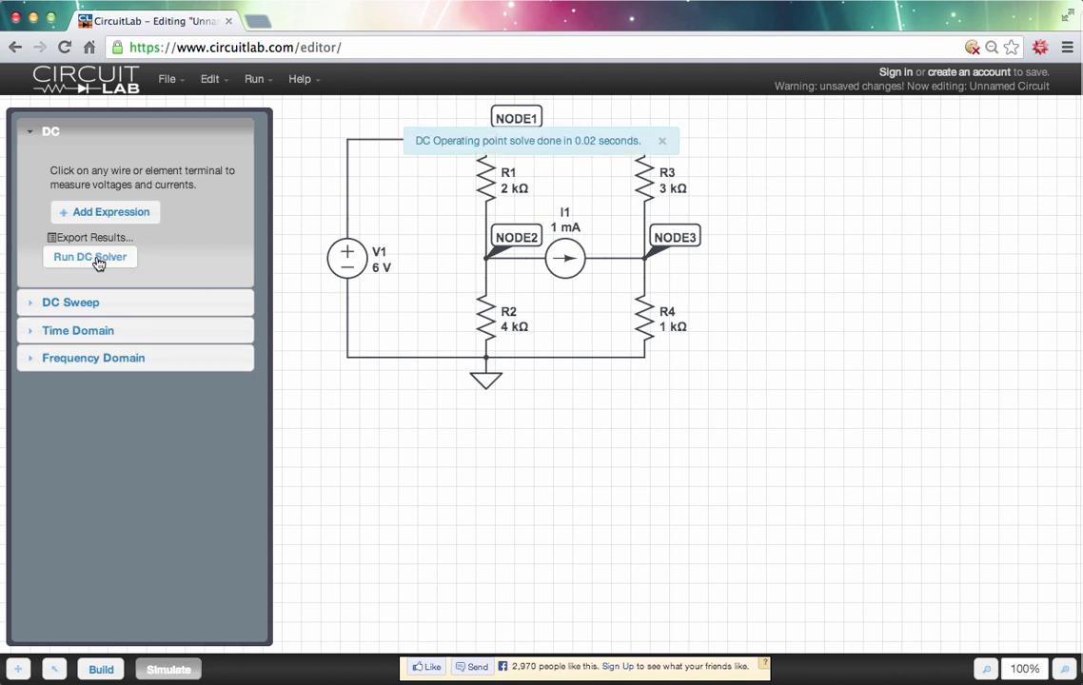
left_click(505, 114)
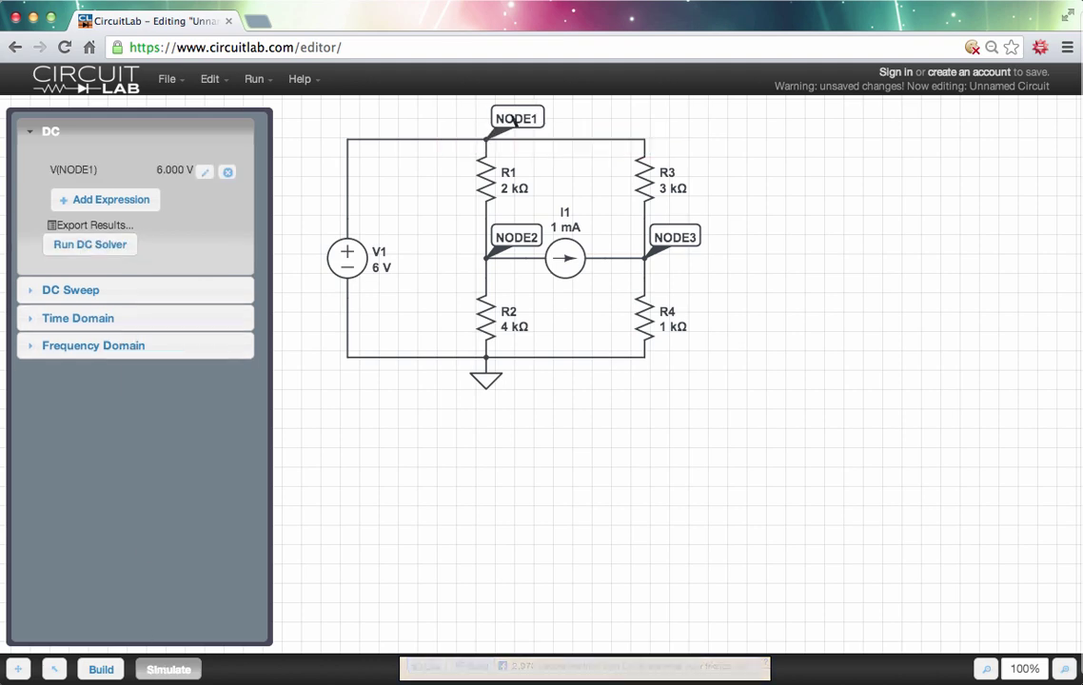
left_click(517, 236)
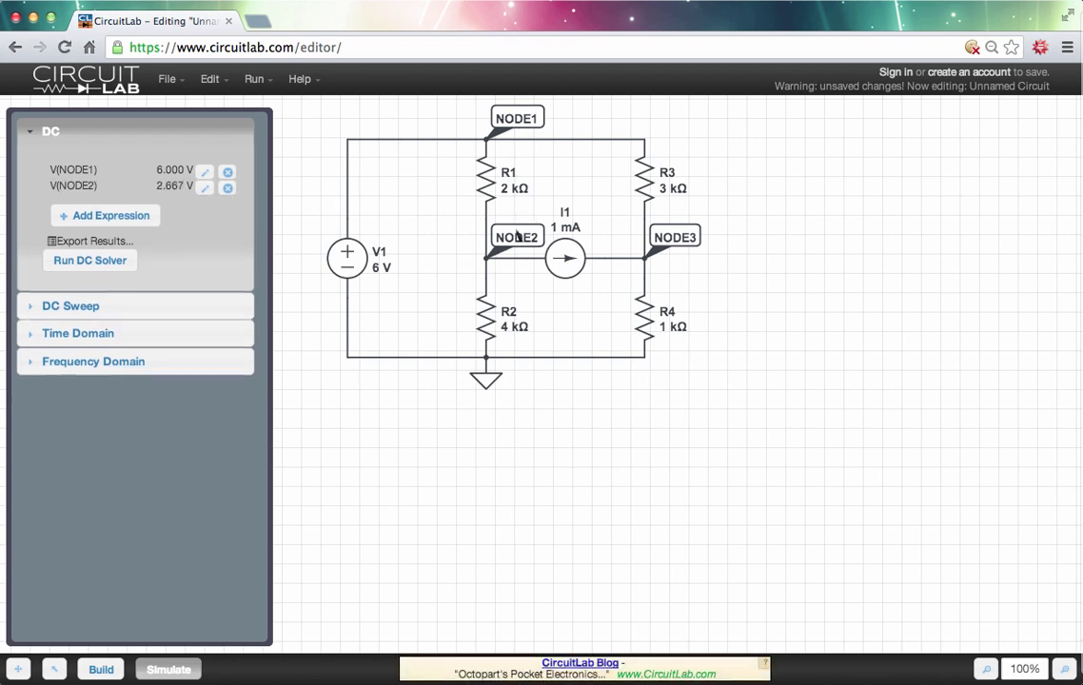
left_click(664, 244)
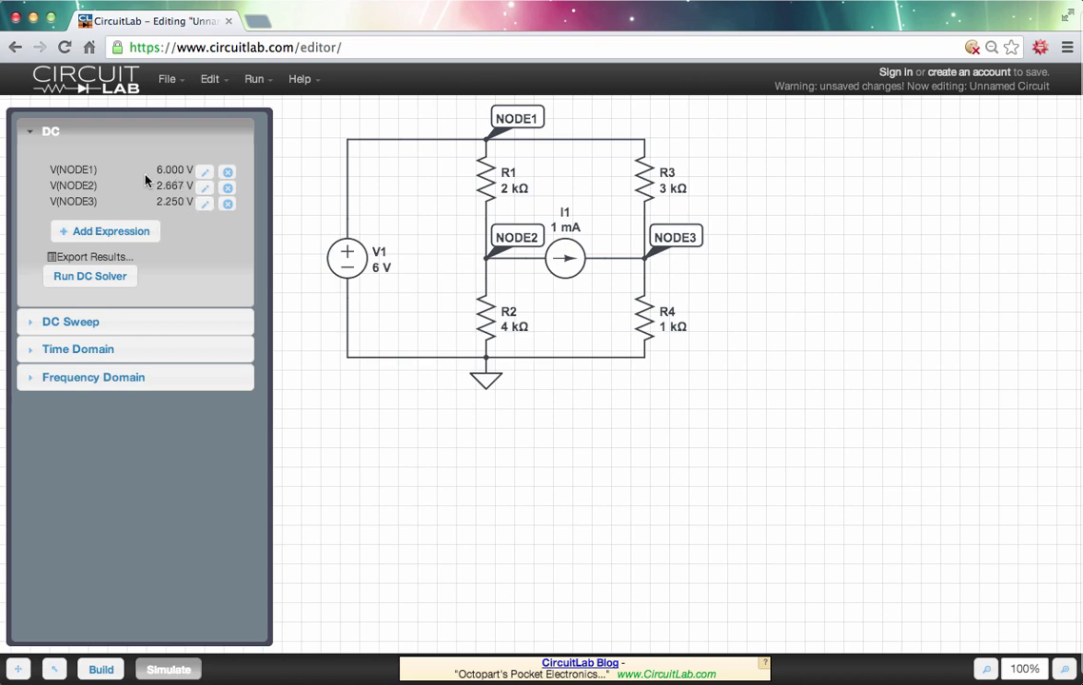
mouse_move(145, 179)
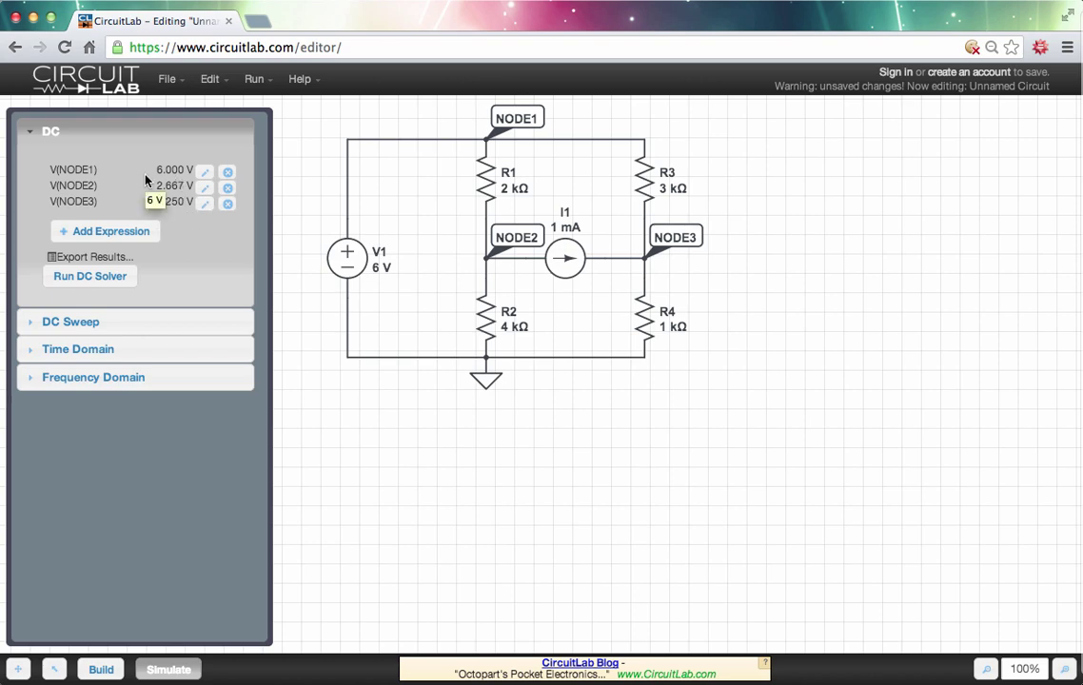